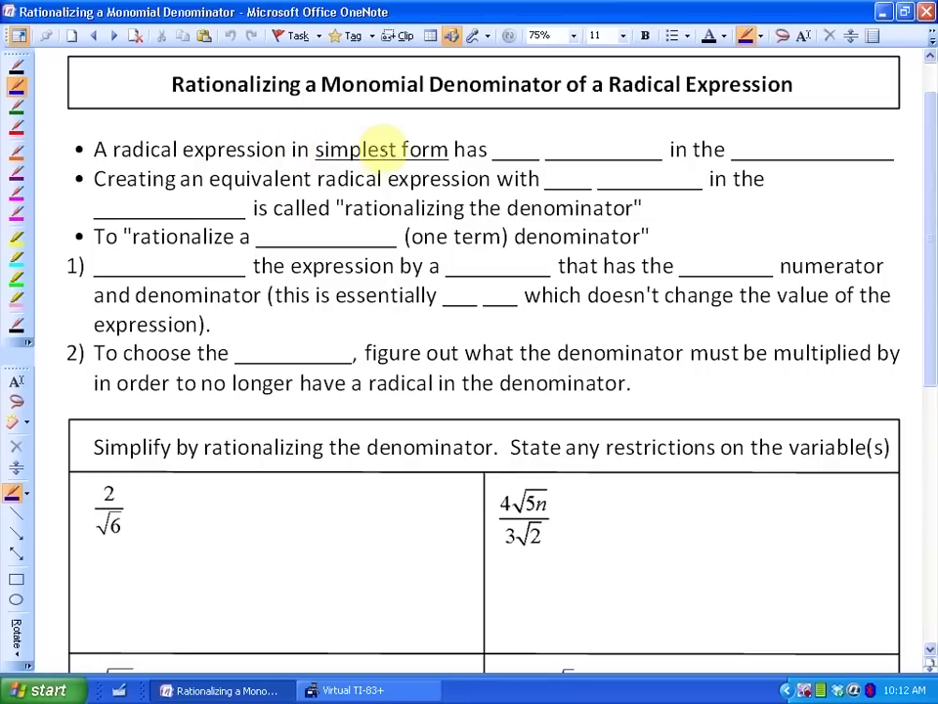
Step: Ink 'no', 'radicand' and 'denominator' into the first bullet, undoing a stray sketched fraction
click(499, 154)
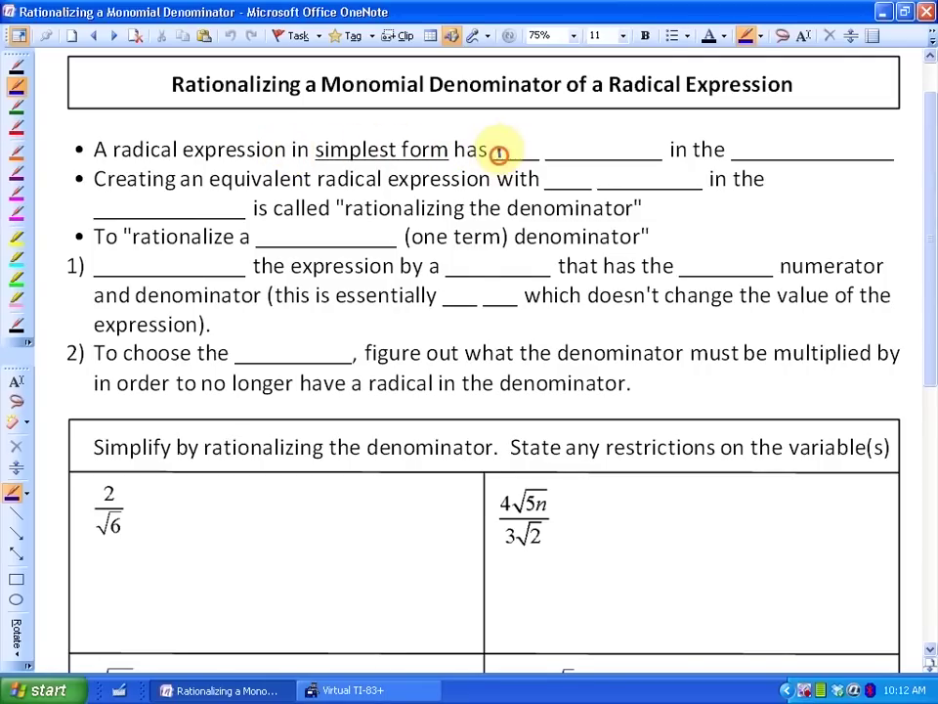
mouse_move(500, 154)
mouse_down()
mouse_move(511, 137)
mouse_move(570, 151)
mouse_move(656, 147)
mouse_up()
mouse_move(738, 149)
mouse_down()
mouse_move(808, 153)
mouse_move(810, 145)
mouse_move(853, 151)
mouse_up()
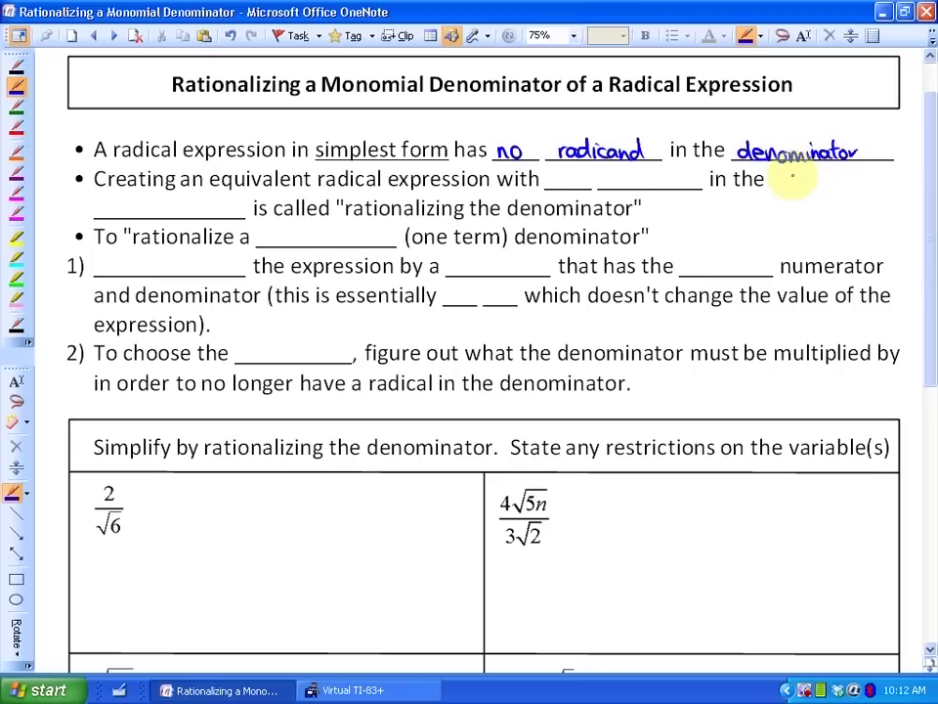
mouse_move(792, 178)
mouse_down()
mouse_move(807, 192)
mouse_move(801, 199)
mouse_up()
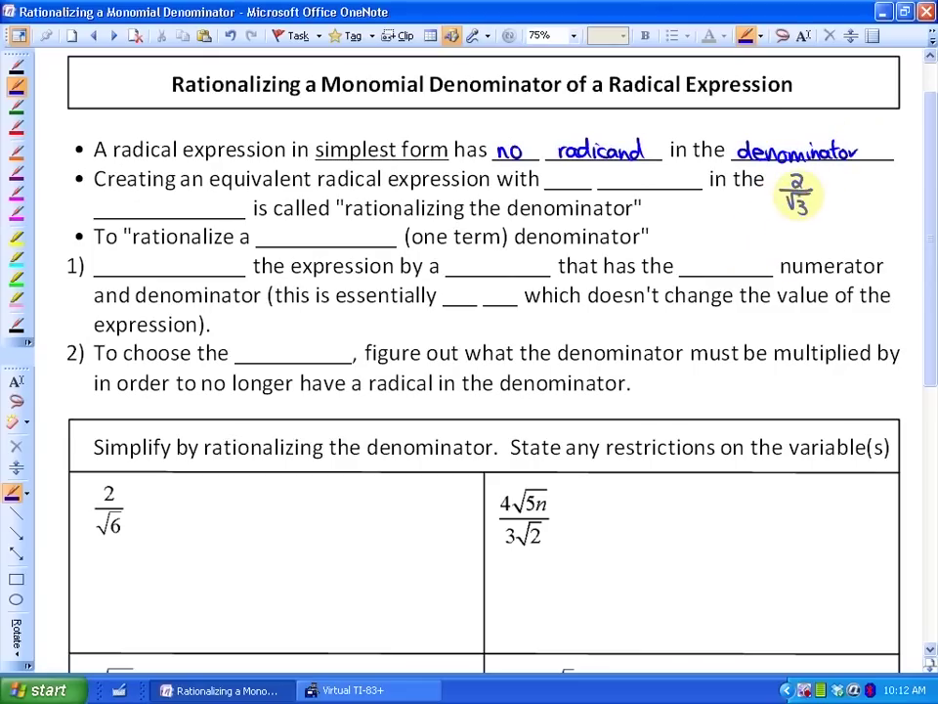
key(ctrl+z)
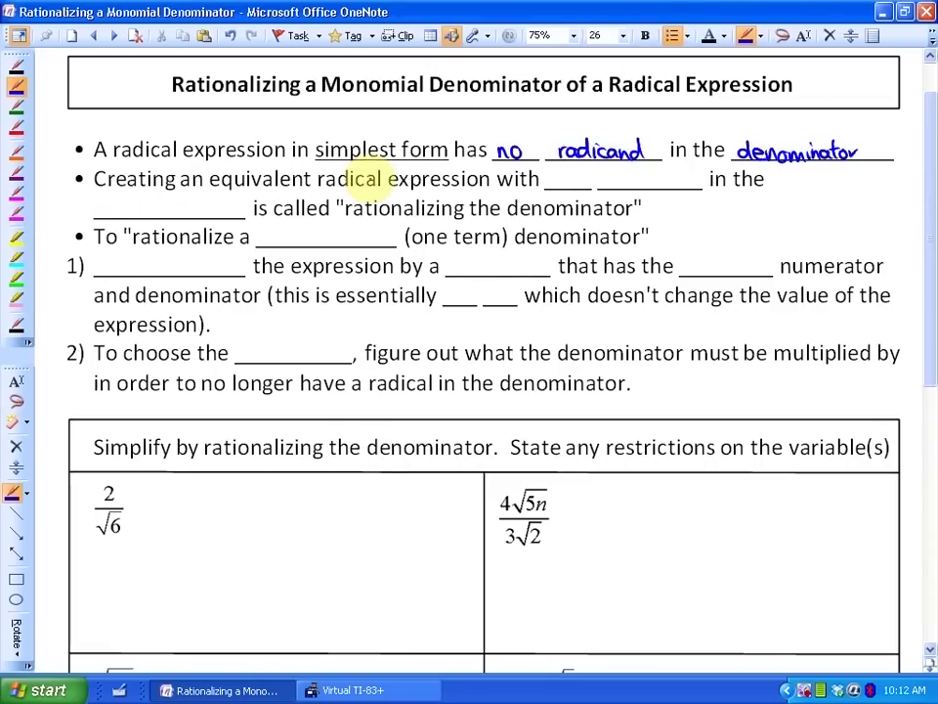
Step: Write 'no radicand', 'denominator' and 'monomial' into the remaining bullet blanks
mouse_move(551, 187)
mouse_down()
mouse_move(648, 174)
mouse_move(689, 186)
mouse_up()
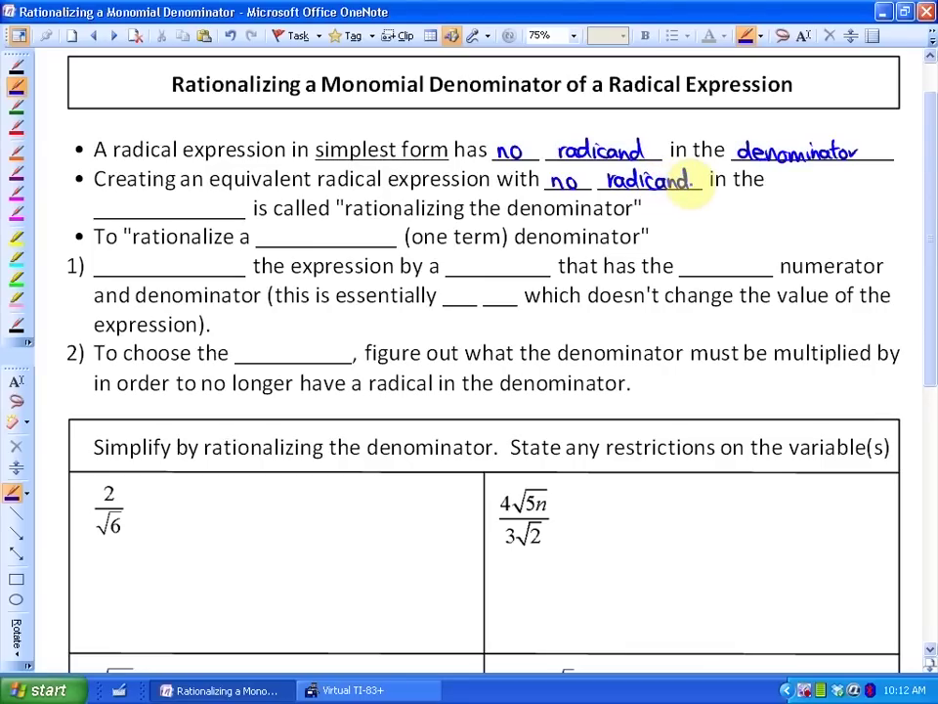
drag(107, 203, 225, 208)
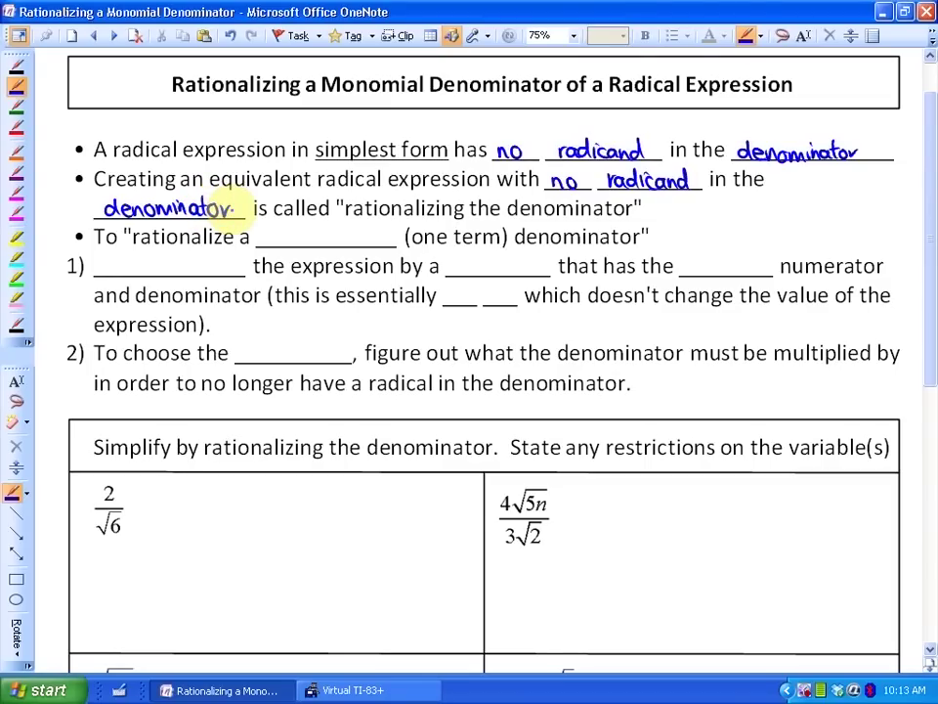
drag(266, 242, 364, 239)
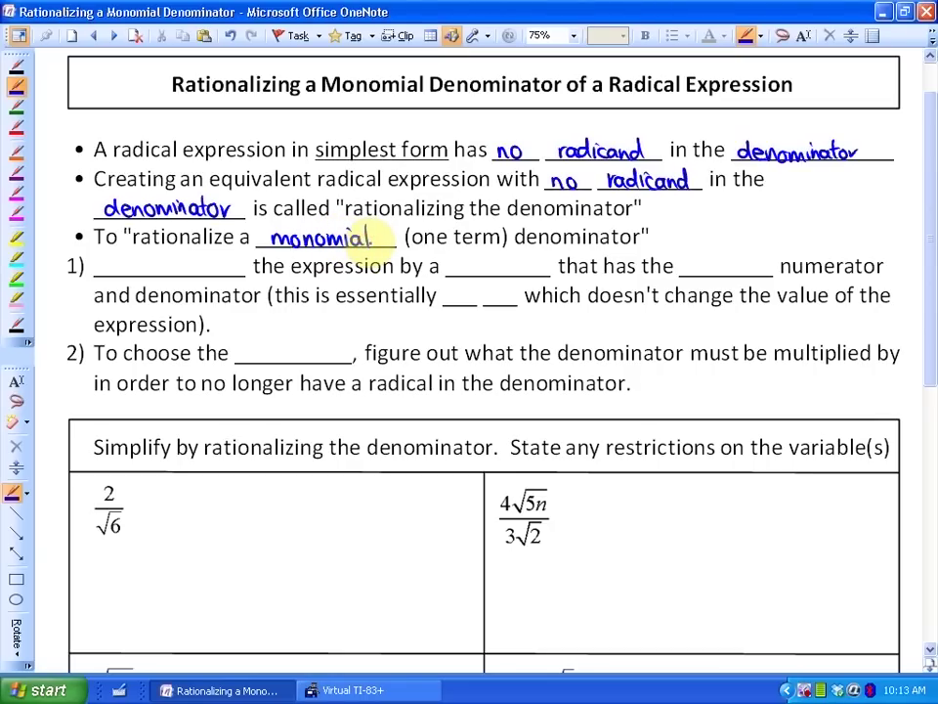
Step: Write 'Multiply', 'fraction' and 'same' into step 1's blanks in blue ink
mouse_move(108, 274)
mouse_down()
mouse_move(116, 260)
mouse_move(185, 275)
mouse_up()
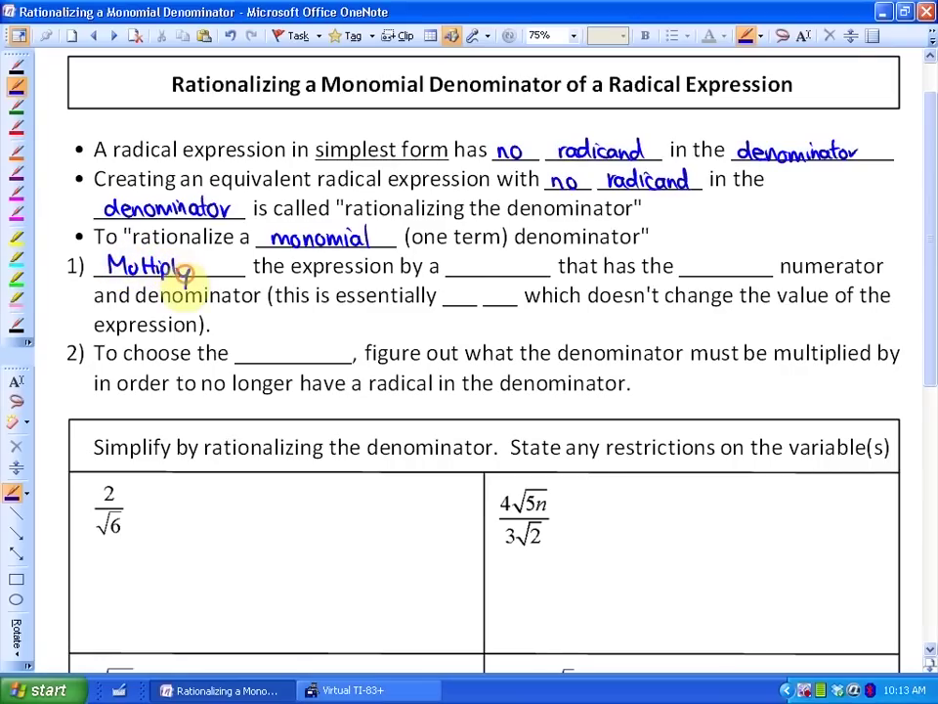
mouse_move(457, 256)
mouse_down()
mouse_move(486, 268)
mouse_move(526, 264)
mouse_up()
drag(685, 268, 732, 265)
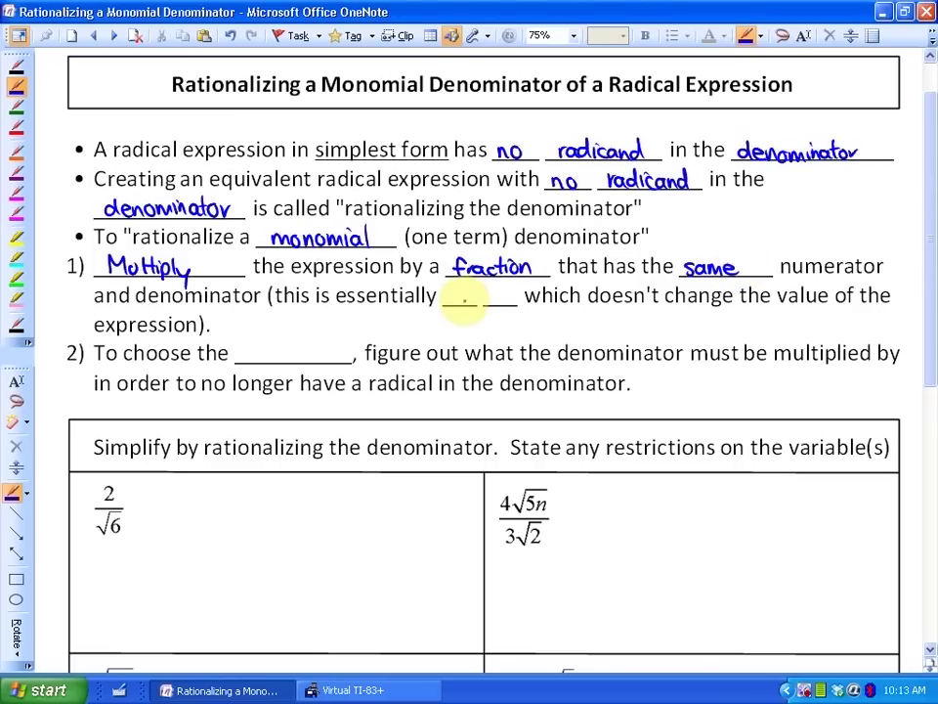
Step: Add a green '× 1', write 'fraction' in step 2, and scroll to the practice problems
click(17, 105)
drag(452, 289, 469, 302)
drag(469, 288, 453, 303)
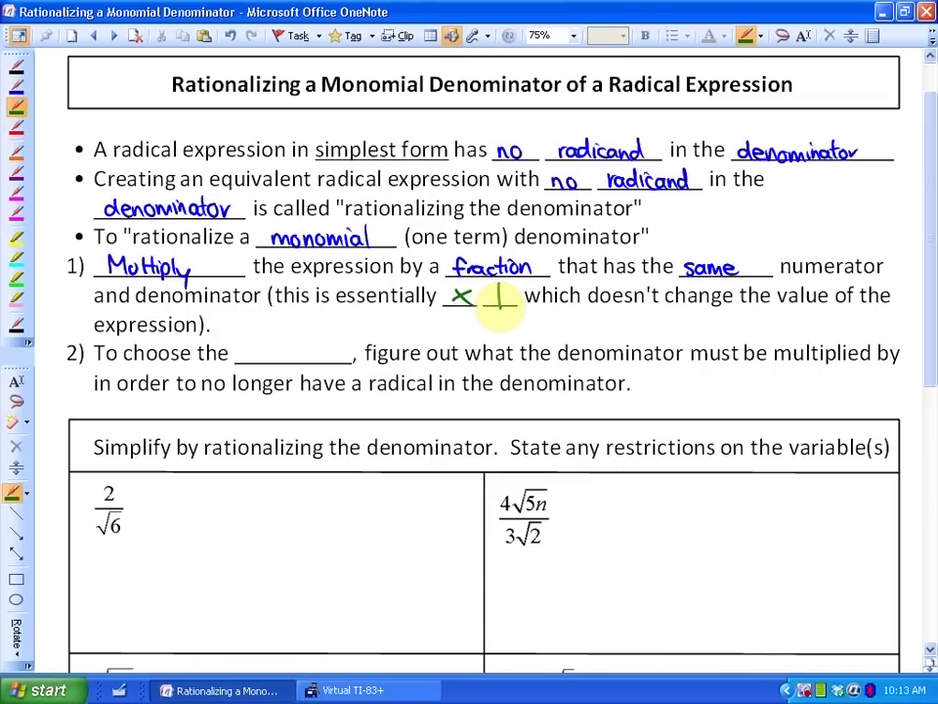
click(14, 90)
mouse_move(255, 343)
mouse_down()
mouse_move(298, 362)
mouse_move(294, 355)
mouse_move(331, 349)
mouse_up()
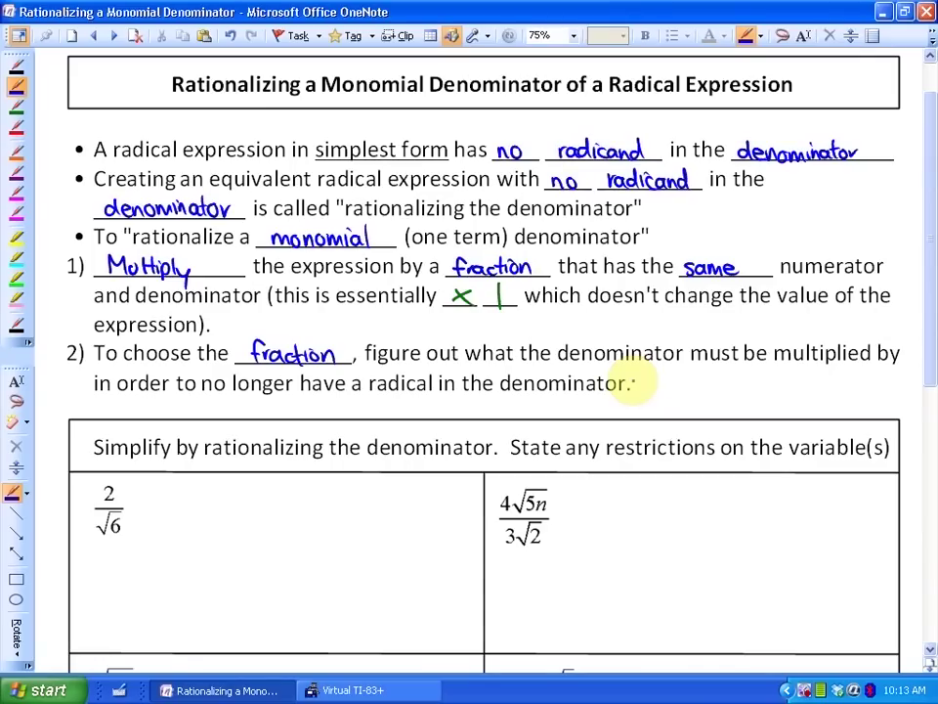
drag(925, 192, 918, 369)
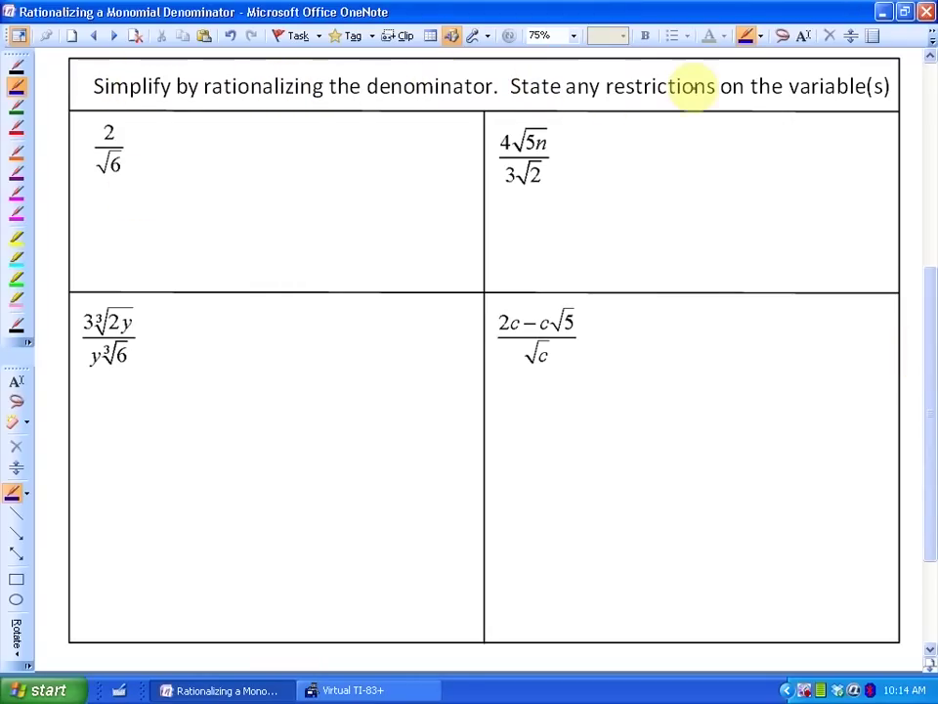
click(17, 259)
drag(131, 162, 96, 163)
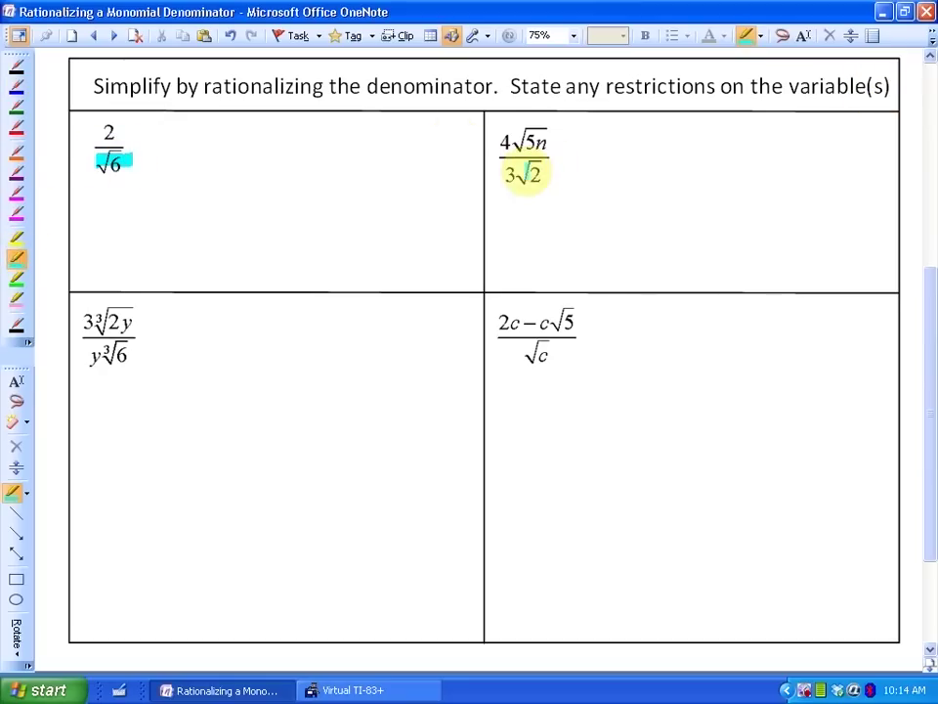
drag(496, 174, 548, 174)
drag(516, 356, 563, 355)
drag(140, 355, 84, 355)
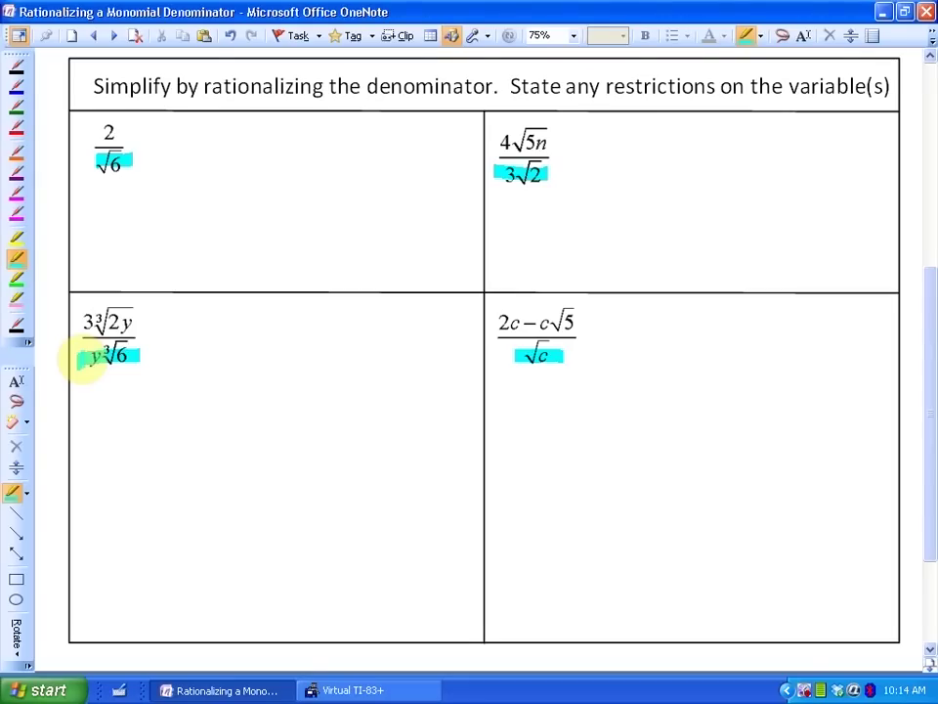
click(523, 174)
drag(540, 356, 528, 381)
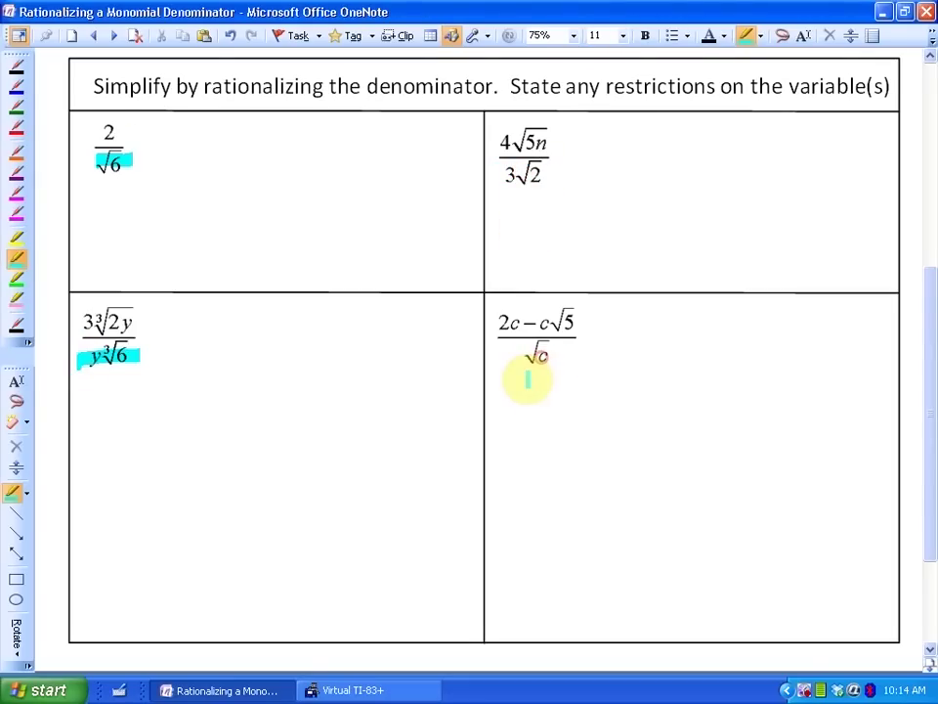
click(107, 357)
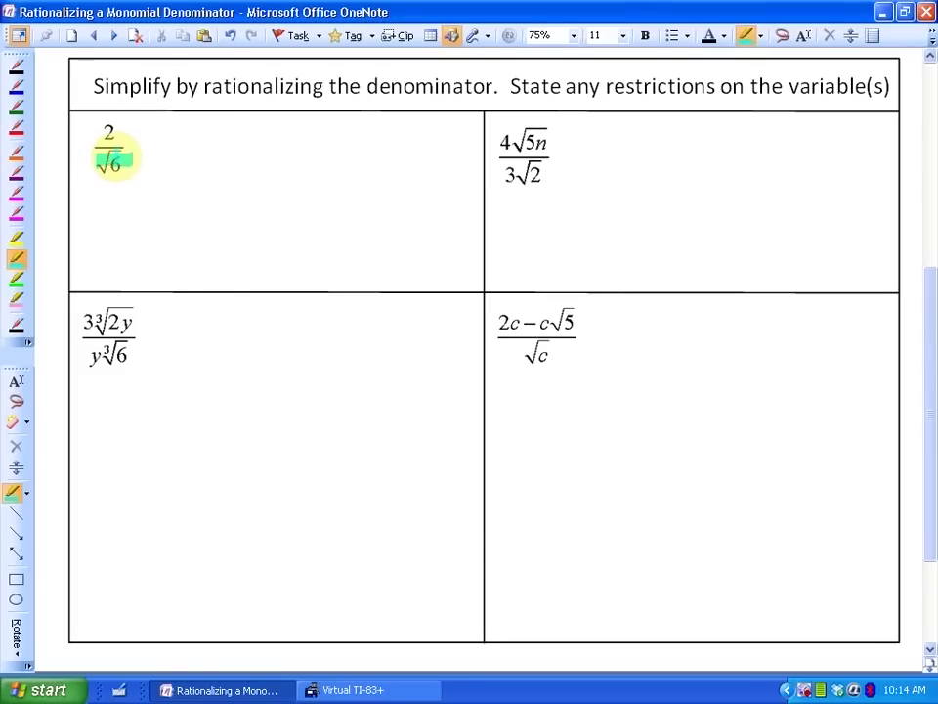
key(ctrl+z)
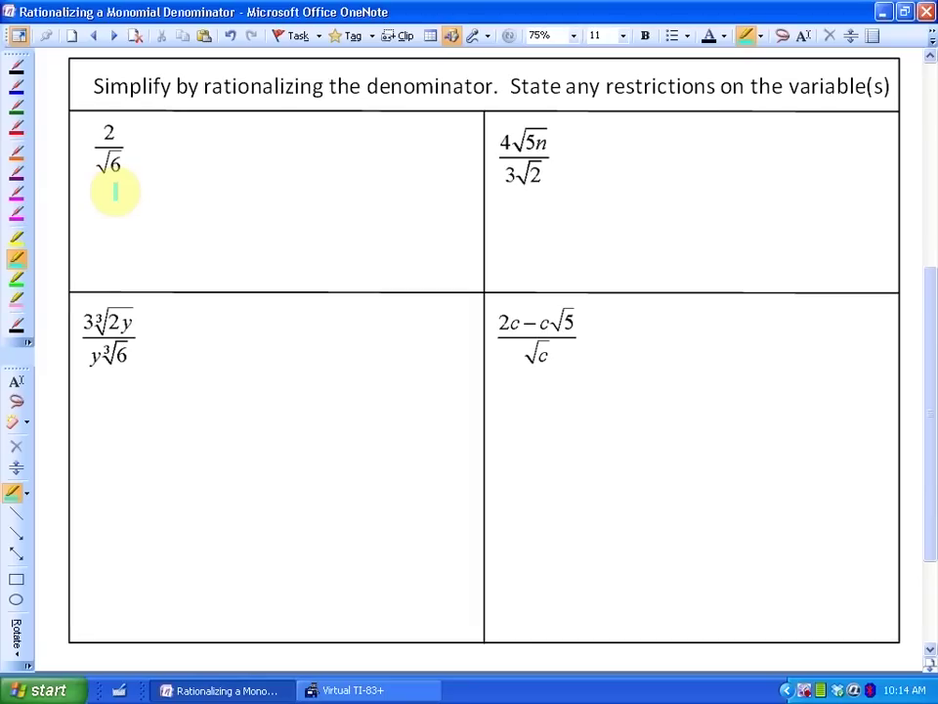
Step: Write a red √6/√6 multiplier beside 2/√6
click(17, 127)
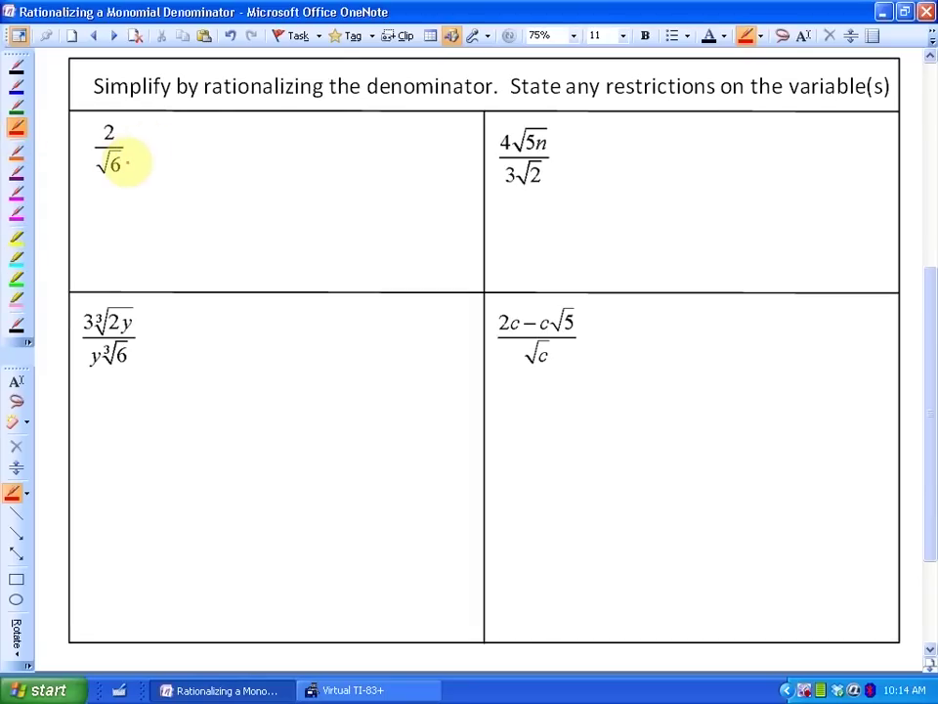
mouse_move(142, 163)
mouse_down()
mouse_move(168, 154)
mouse_move(153, 165)
mouse_move(172, 144)
mouse_move(170, 124)
mouse_up()
click(133, 129)
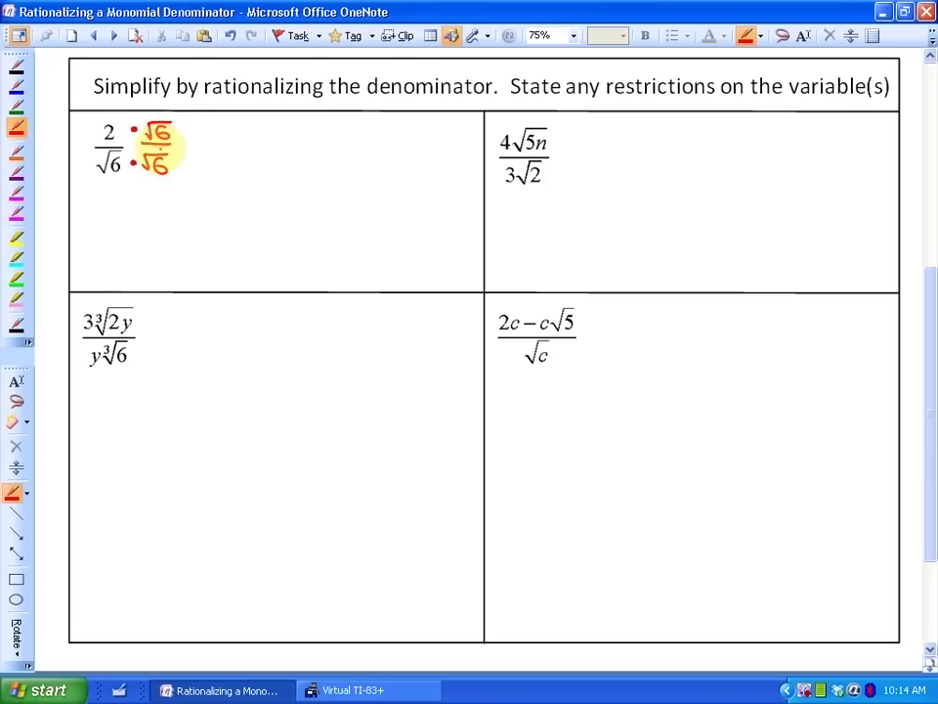
click(18, 105)
mouse_move(158, 108)
mouse_down()
mouse_move(119, 126)
mouse_move(163, 110)
mouse_move(206, 143)
mouse_up()
mouse_move(194, 151)
mouse_down()
mouse_move(208, 153)
mouse_move(186, 141)
mouse_move(189, 158)
mouse_up()
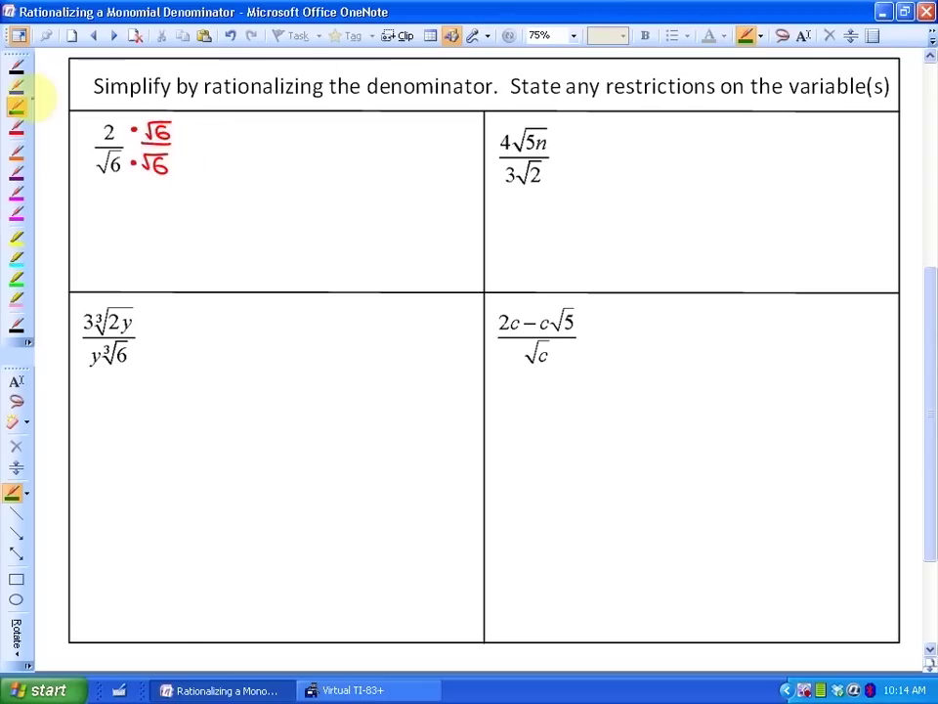
Step: Write the product = 2√6/6 in blue, marking the denominator in green
click(16, 85)
mouse_move(189, 145)
mouse_down()
mouse_move(200, 149)
mouse_move(224, 119)
mouse_move(228, 137)
mouse_up()
drag(232, 131, 262, 122)
mouse_move(256, 124)
mouse_down()
mouse_move(211, 160)
mouse_move(266, 149)
mouse_move(230, 159)
mouse_move(235, 172)
mouse_move(249, 154)
mouse_move(225, 164)
mouse_move(200, 144)
mouse_move(198, 166)
mouse_move(262, 176)
mouse_up()
click(16, 107)
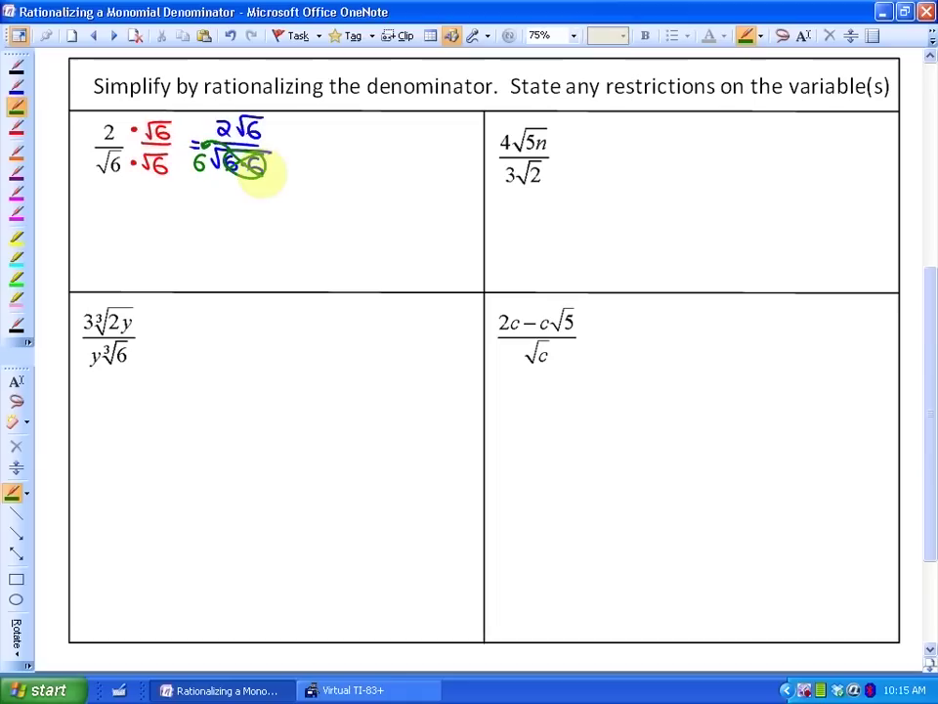
click(16, 86)
mouse_move(322, 124)
mouse_down()
mouse_move(331, 132)
mouse_move(368, 123)
mouse_move(354, 139)
mouse_move(366, 145)
mouse_move(337, 165)
mouse_up()
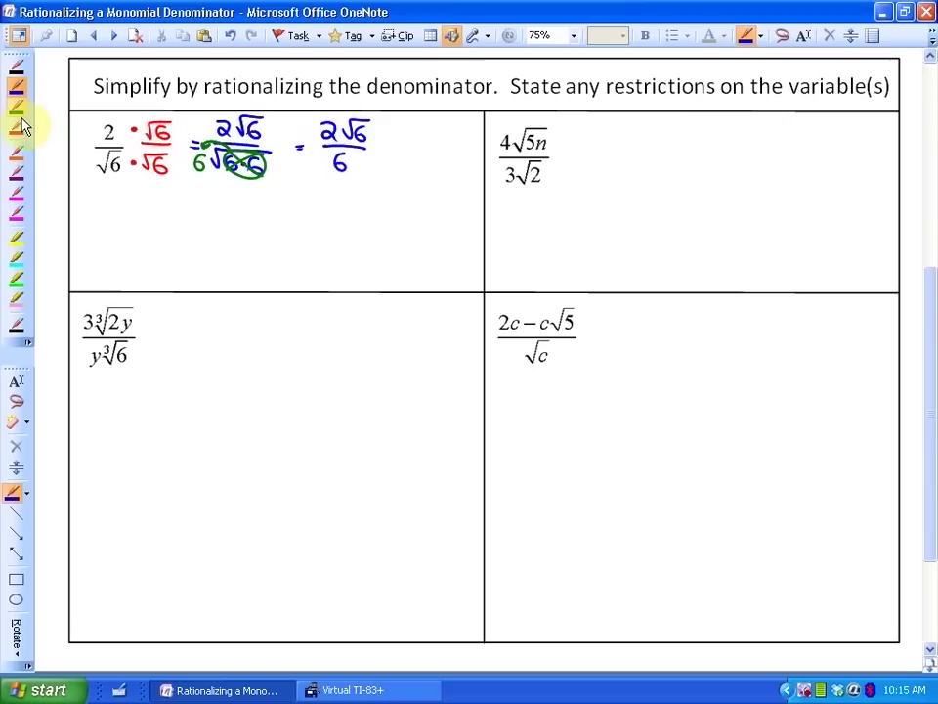
Step: Cancel the 2 and 6 in orange, then write = √6/3 and box the answer
click(17, 151)
mouse_move(337, 124)
mouse_down()
mouse_move(323, 144)
mouse_move(329, 170)
mouse_move(315, 137)
mouse_move(314, 176)
mouse_up()
click(17, 86)
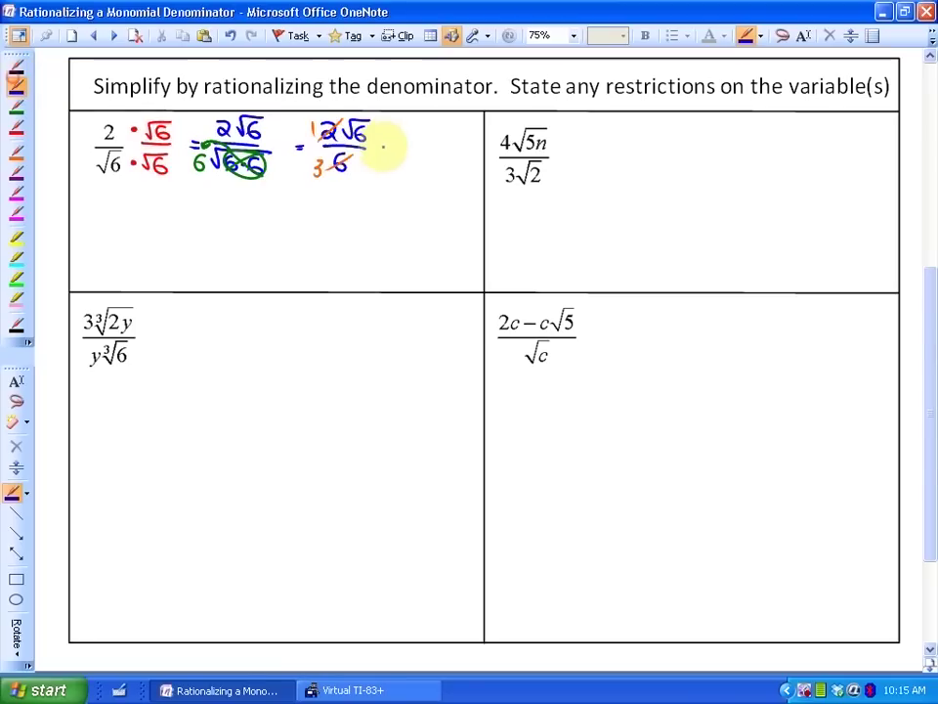
drag(384, 142, 393, 142)
drag(384, 147, 411, 141)
drag(426, 127, 420, 139)
mouse_move(430, 137)
mouse_down()
mouse_move(409, 152)
mouse_move(422, 168)
mouse_up()
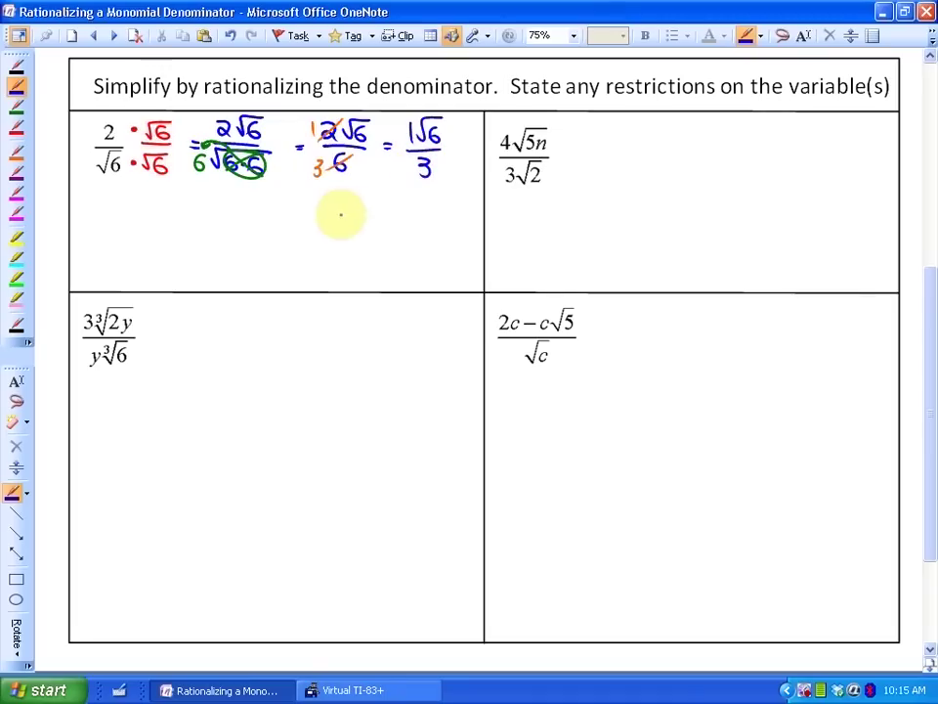
mouse_move(338, 215)
mouse_down()
mouse_move(352, 221)
mouse_move(406, 194)
mouse_move(393, 208)
mouse_move(406, 215)
mouse_up()
mouse_move(401, 220)
mouse_down()
mouse_move(373, 192)
mouse_move(396, 257)
mouse_move(424, 192)
mouse_move(387, 186)
mouse_up()
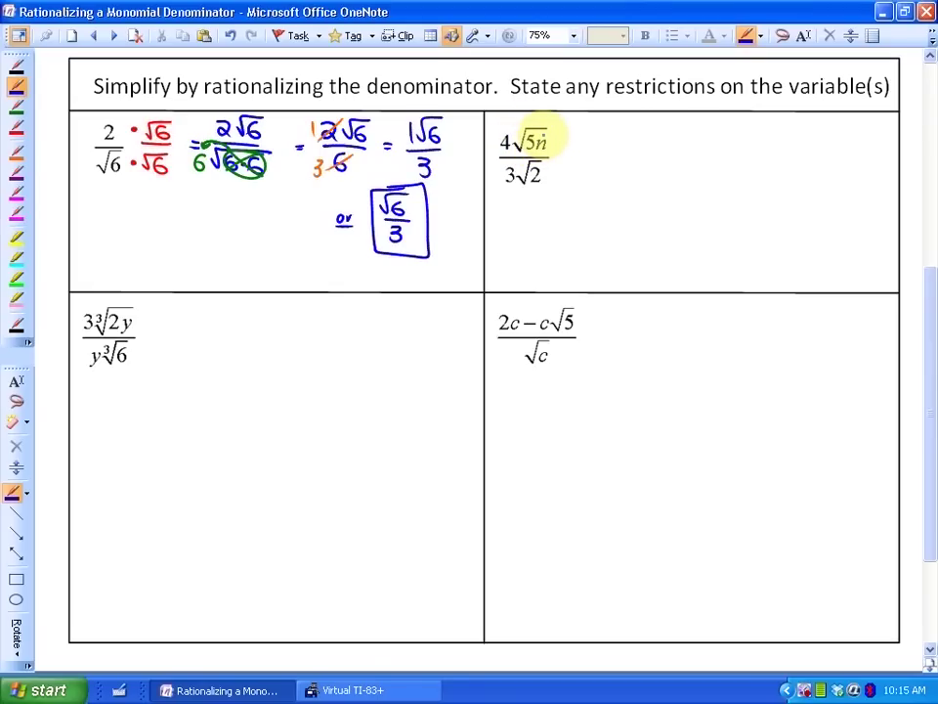
Step: Note the restriction n≥0 and multiply the second problem by √2/√2
click(17, 153)
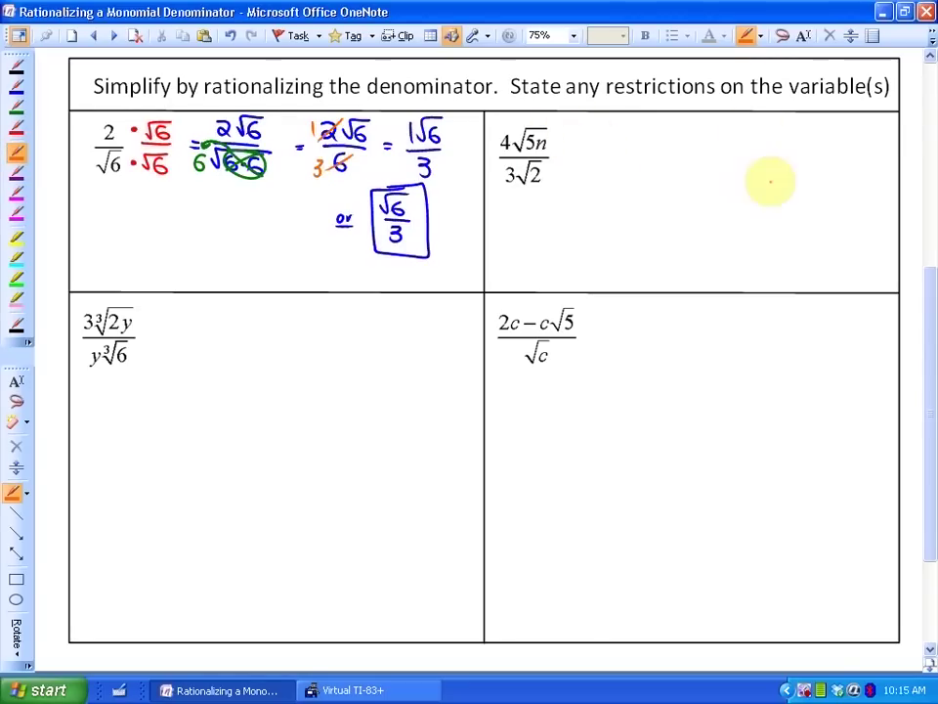
mouse_move(808, 144)
mouse_down()
mouse_move(839, 132)
mouse_move(846, 147)
mouse_move(839, 120)
mouse_move(845, 159)
mouse_up()
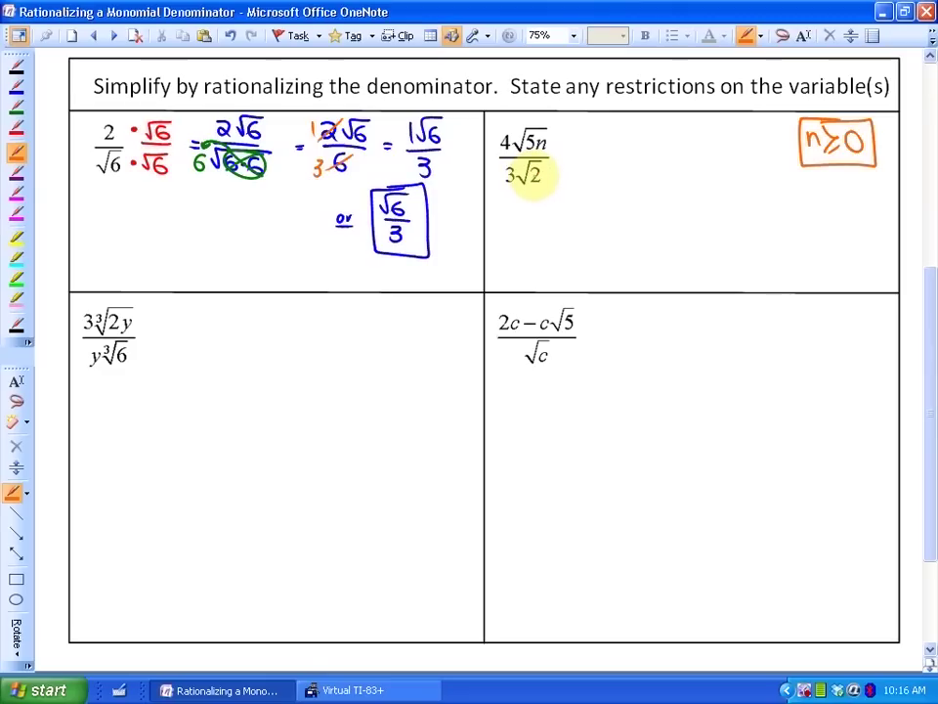
click(17, 127)
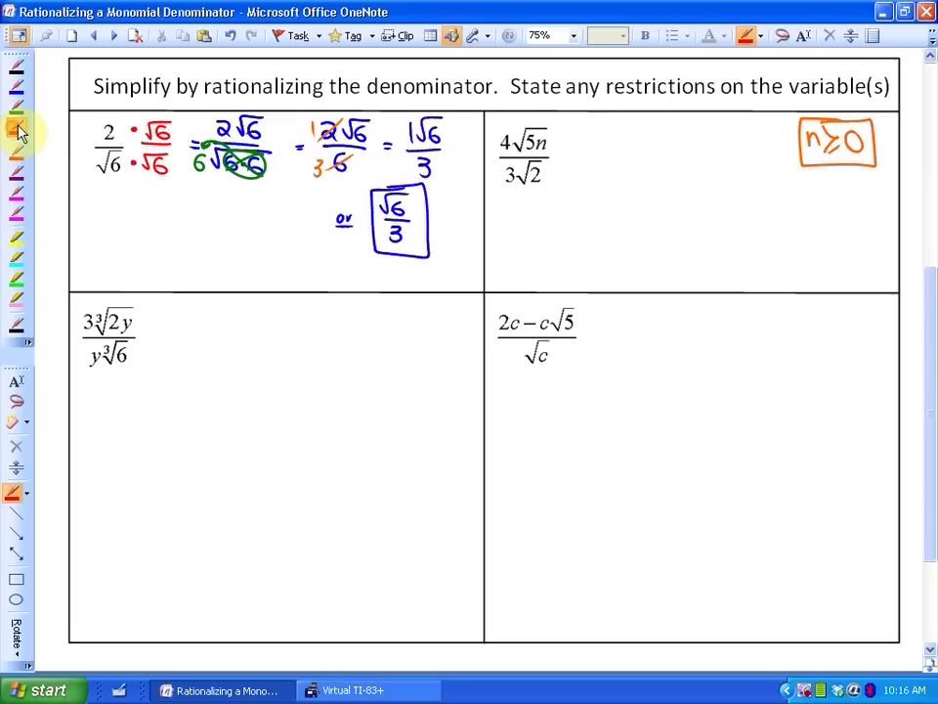
click(559, 175)
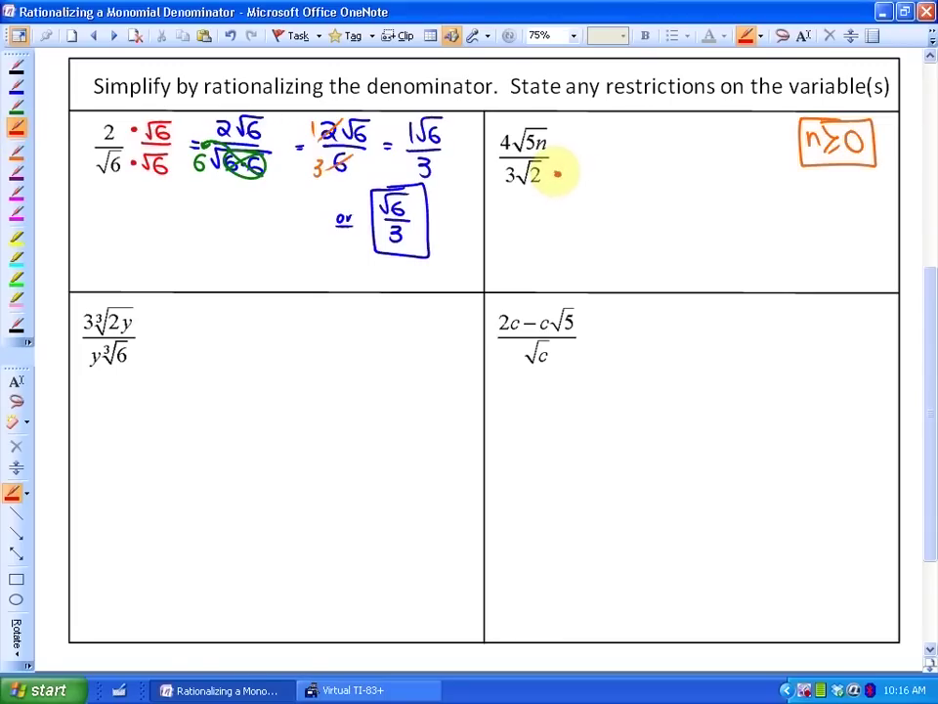
mouse_move(569, 168)
mouse_down()
mouse_move(593, 159)
mouse_move(591, 177)
mouse_move(595, 129)
mouse_move(595, 143)
mouse_up()
click(559, 137)
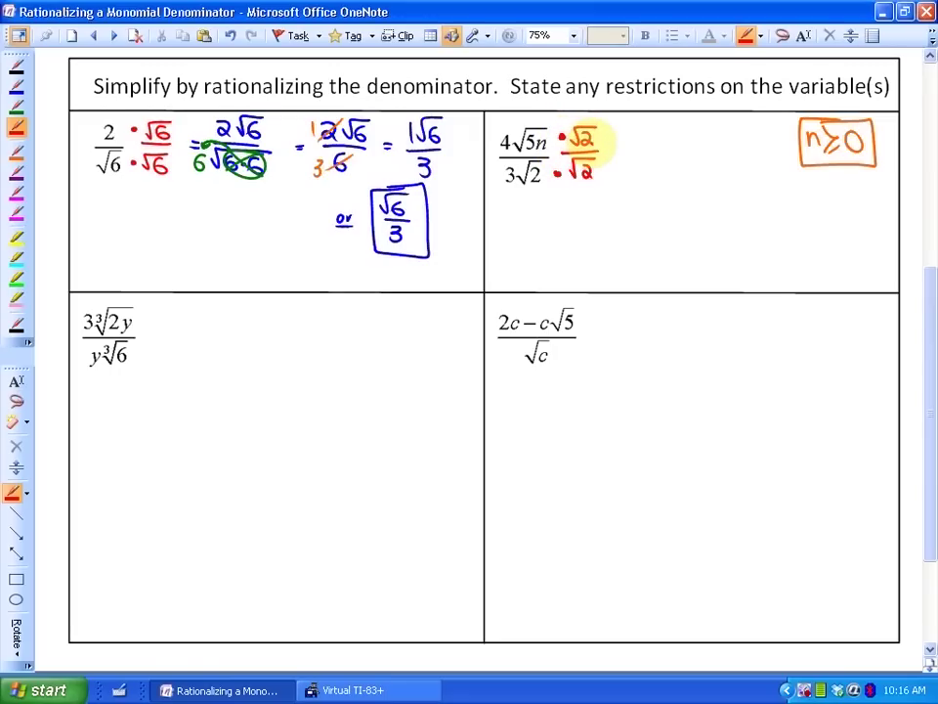
Step: Write 4√10n over 3√(2·2) and pull a 2 out of the square root
click(16, 86)
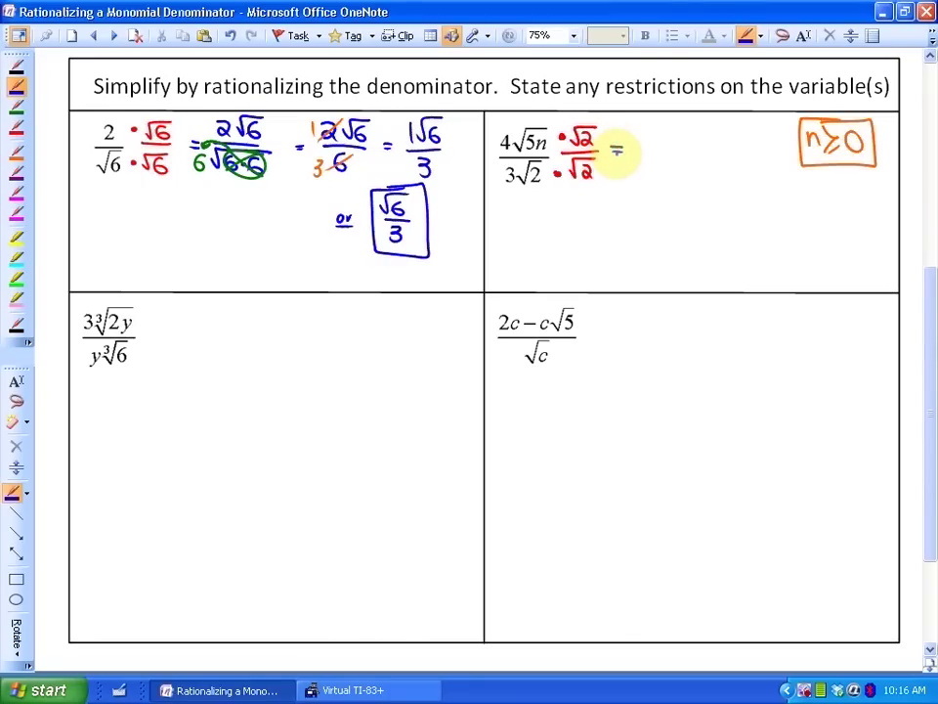
mouse_move(643, 134)
mouse_down()
mouse_move(637, 148)
mouse_move(654, 147)
mouse_up()
mouse_move(648, 134)
mouse_down()
mouse_move(681, 125)
mouse_move(703, 125)
mouse_move(686, 143)
mouse_move(666, 137)
mouse_move(693, 143)
mouse_move(668, 152)
mouse_move(686, 160)
mouse_move(641, 164)
mouse_move(648, 180)
mouse_move(697, 171)
mouse_move(678, 186)
mouse_move(703, 181)
mouse_move(679, 158)
mouse_up()
click(692, 180)
click(16, 105)
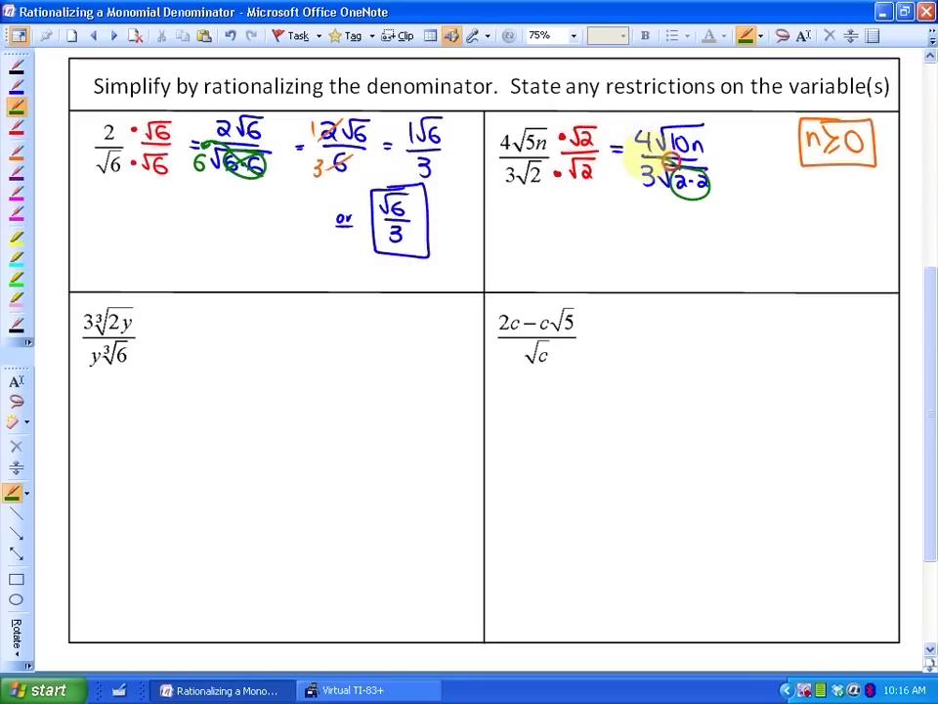
click(634, 177)
mouse_move(618, 168)
mouse_down()
mouse_move(631, 184)
mouse_move(681, 185)
mouse_move(708, 200)
mouse_up()
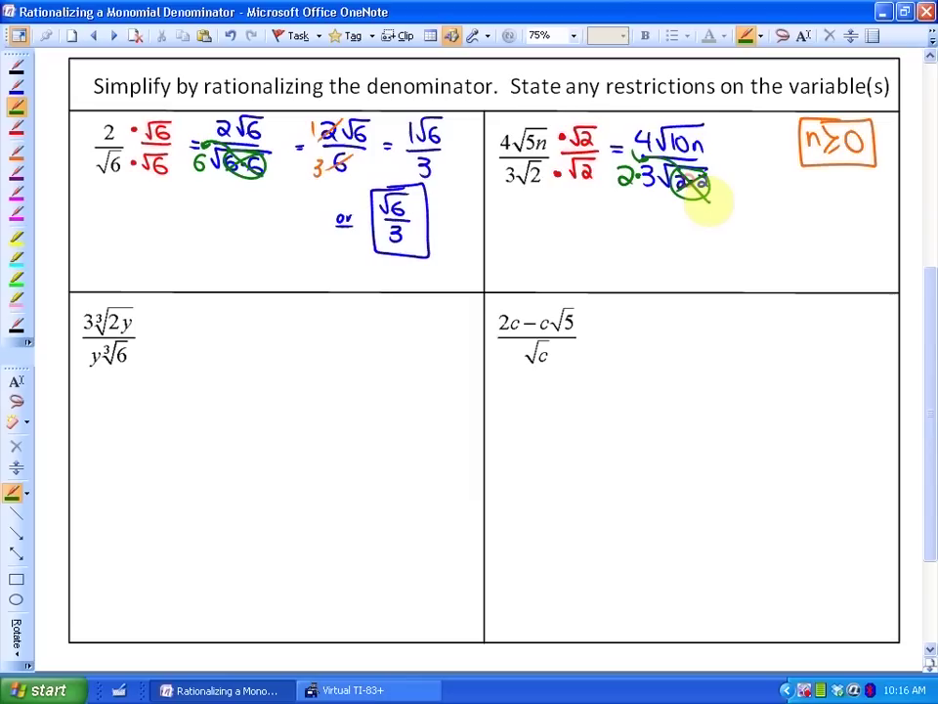
click(17, 86)
Step: Cancel 4/6 to 2/3 in orange, then write and box the answer 2√10n/3
mouse_move(503, 226)
mouse_down()
mouse_move(534, 214)
mouse_move(564, 224)
mouse_move(587, 210)
mouse_move(571, 222)
mouse_move(599, 235)
mouse_move(563, 254)
mouse_up()
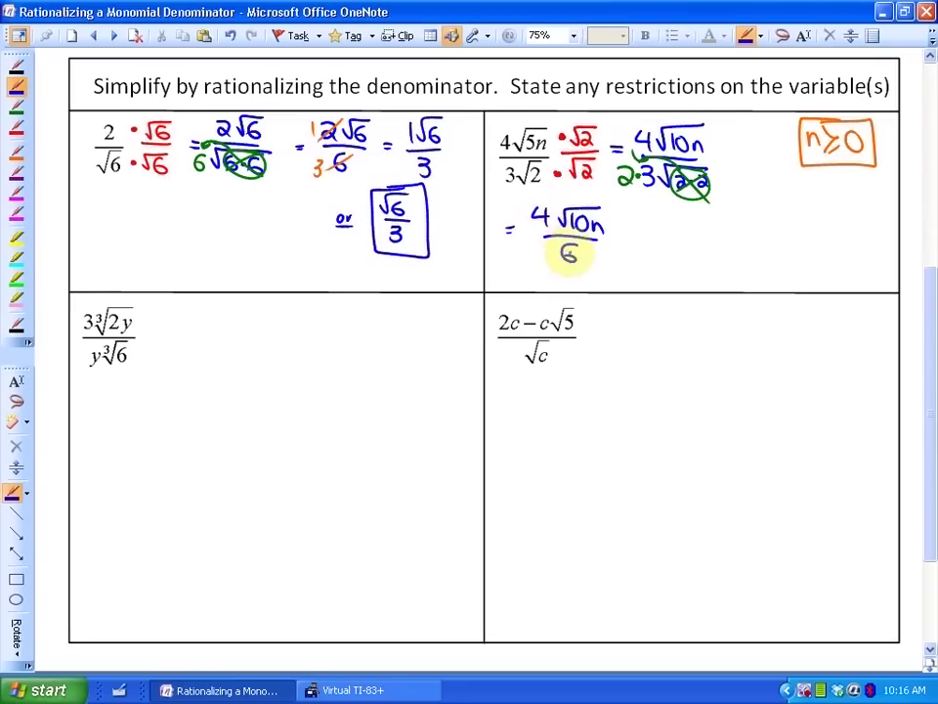
click(17, 152)
mouse_move(555, 208)
mouse_down()
mouse_move(526, 232)
mouse_move(577, 245)
mouse_up()
drag(513, 208, 539, 261)
key(ctrl+z)
click(17, 85)
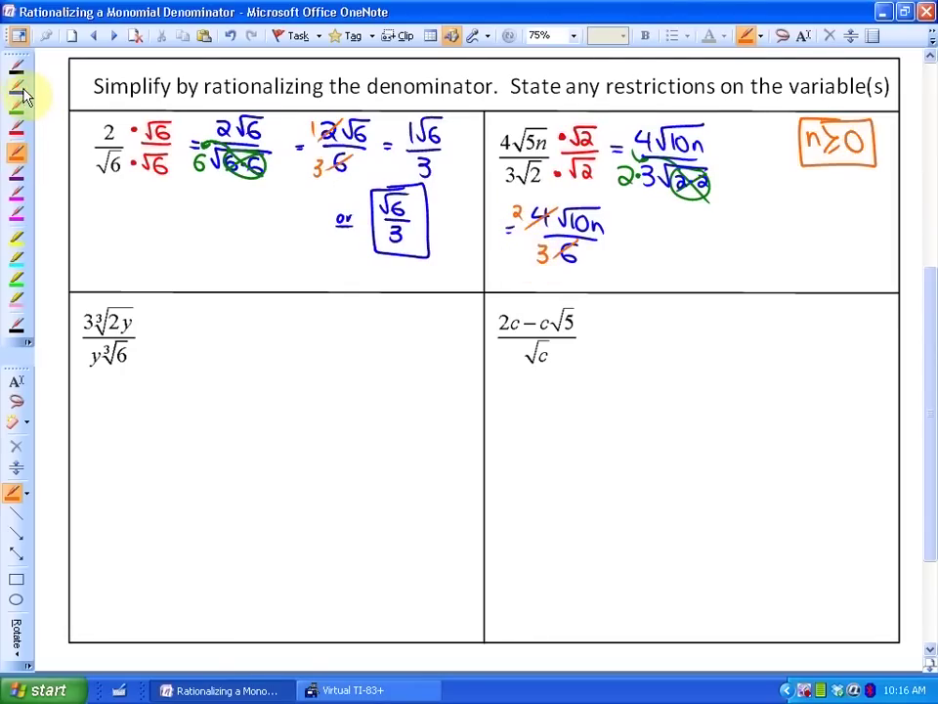
mouse_move(606, 239)
mouse_down()
mouse_move(637, 220)
mouse_move(658, 230)
mouse_move(680, 223)
mouse_move(675, 233)
mouse_move(707, 241)
mouse_up()
mouse_move(706, 247)
mouse_down()
mouse_move(639, 250)
mouse_move(663, 273)
mouse_up()
mouse_move(629, 203)
mouse_down()
mouse_move(632, 271)
mouse_move(672, 286)
mouse_move(713, 278)
mouse_move(715, 205)
mouse_move(642, 212)
mouse_up()
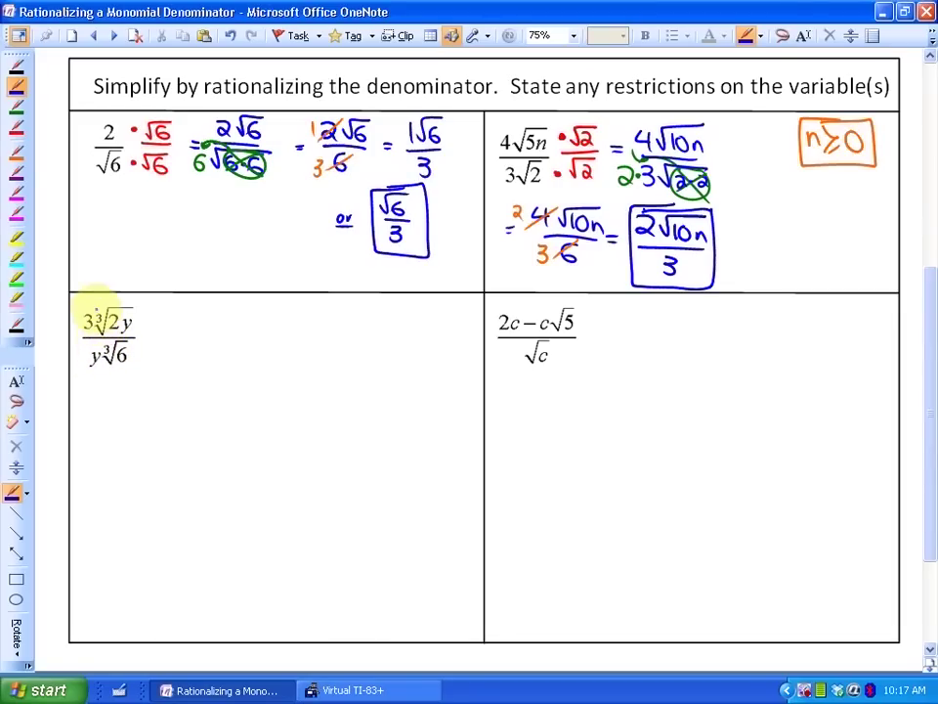
Step: Note y∈R and multiply the third problem's numerator and denominator by ∛6·∛6 in red
click(15, 153)
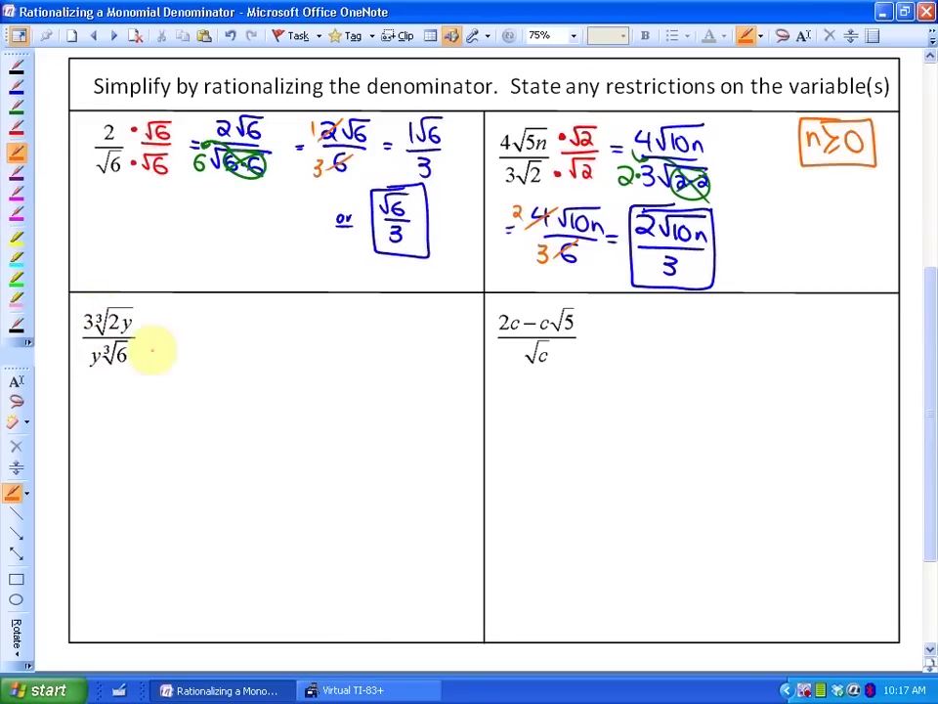
mouse_move(387, 319)
mouse_down()
mouse_move(424, 309)
mouse_move(421, 324)
mouse_move(438, 318)
mouse_move(442, 335)
mouse_move(406, 300)
mouse_move(373, 315)
mouse_move(459, 354)
mouse_move(401, 293)
mouse_up()
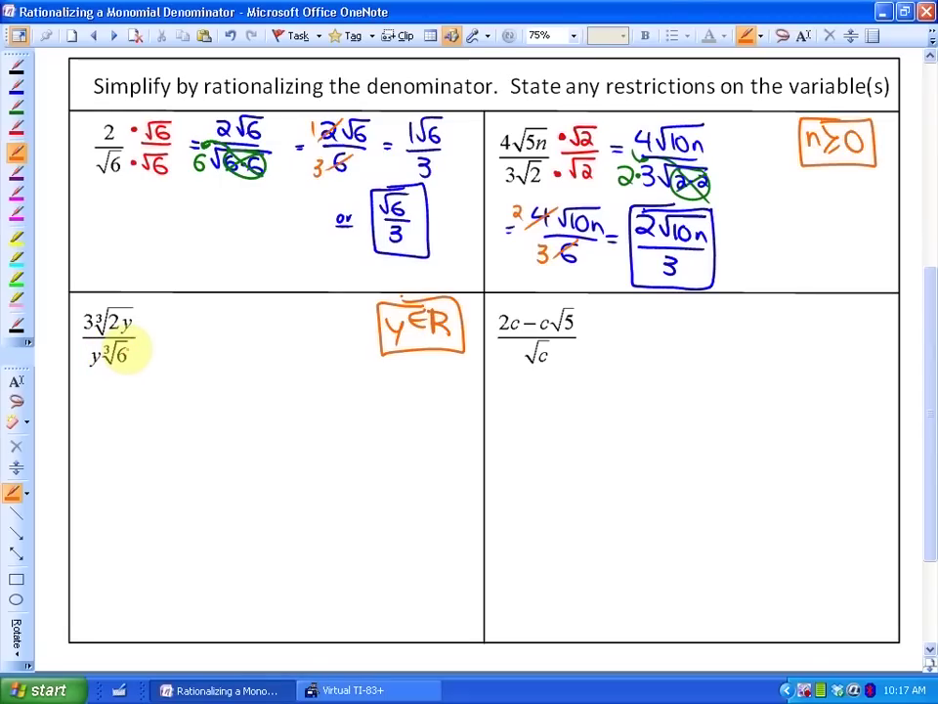
click(16, 127)
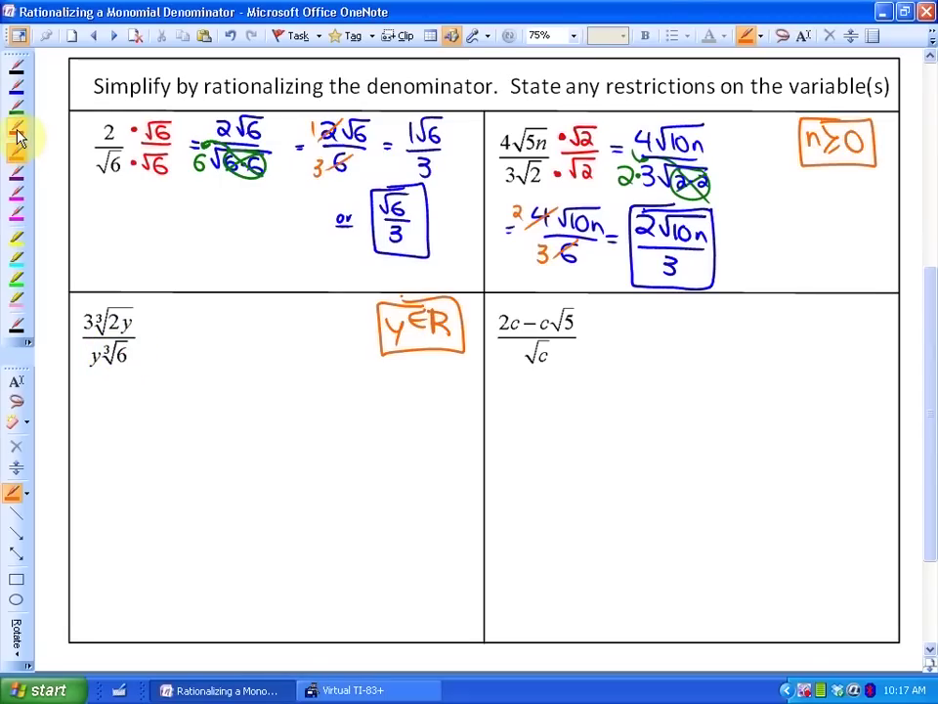
click(145, 352)
mouse_move(153, 342)
mouse_down()
mouse_move(186, 344)
mouse_move(192, 352)
mouse_move(211, 339)
mouse_move(209, 351)
mouse_move(240, 341)
mouse_up()
click(196, 353)
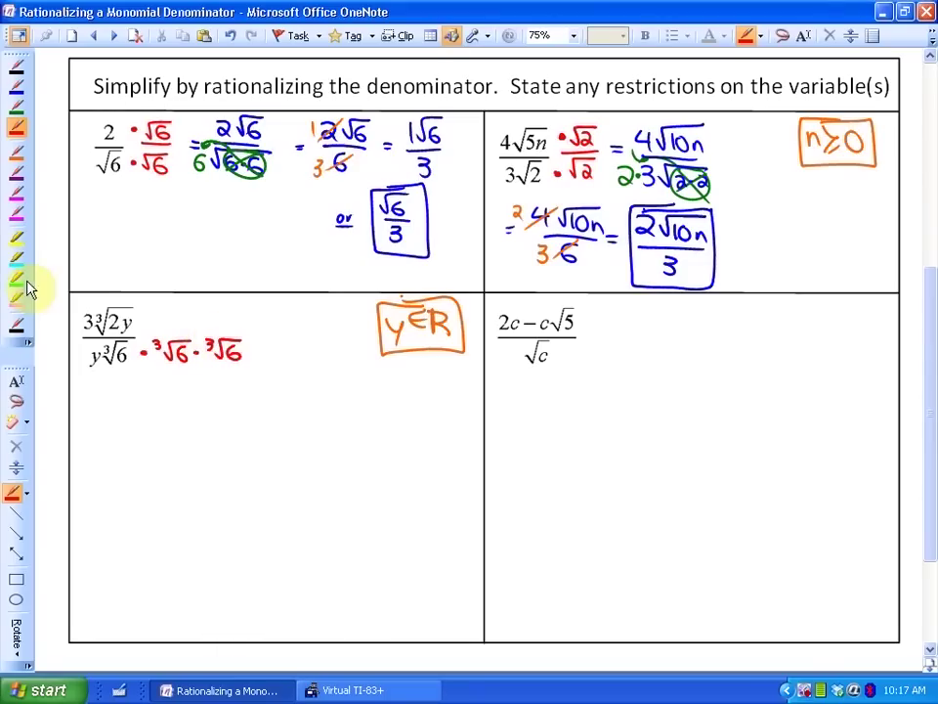
click(113, 367)
drag(113, 367, 186, 363)
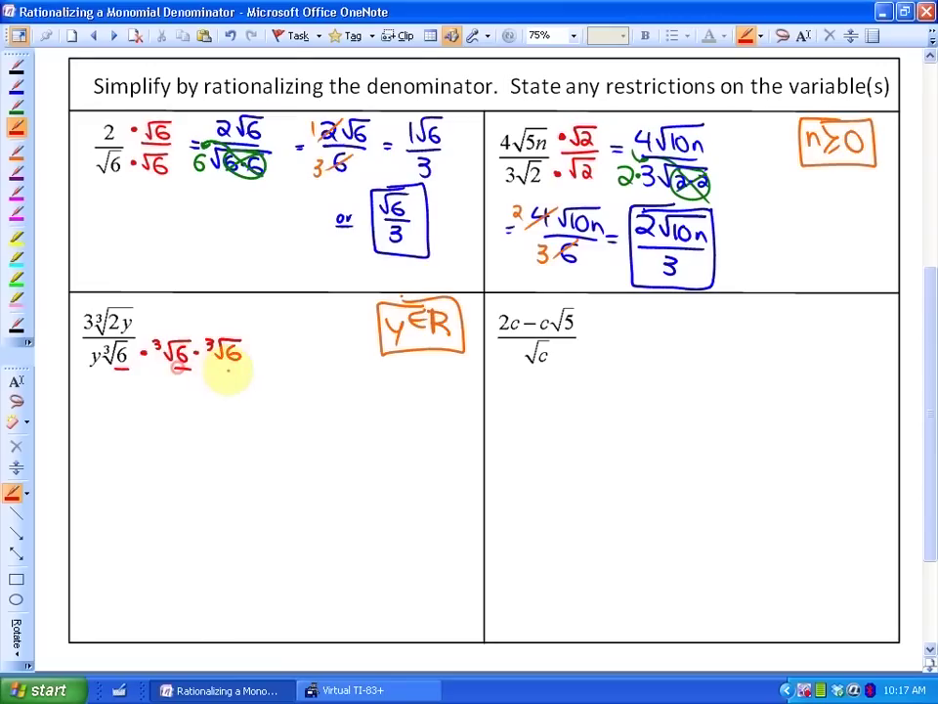
click(144, 320)
mouse_move(157, 309)
mouse_down()
mouse_move(205, 314)
mouse_move(236, 302)
mouse_move(235, 314)
mouse_up()
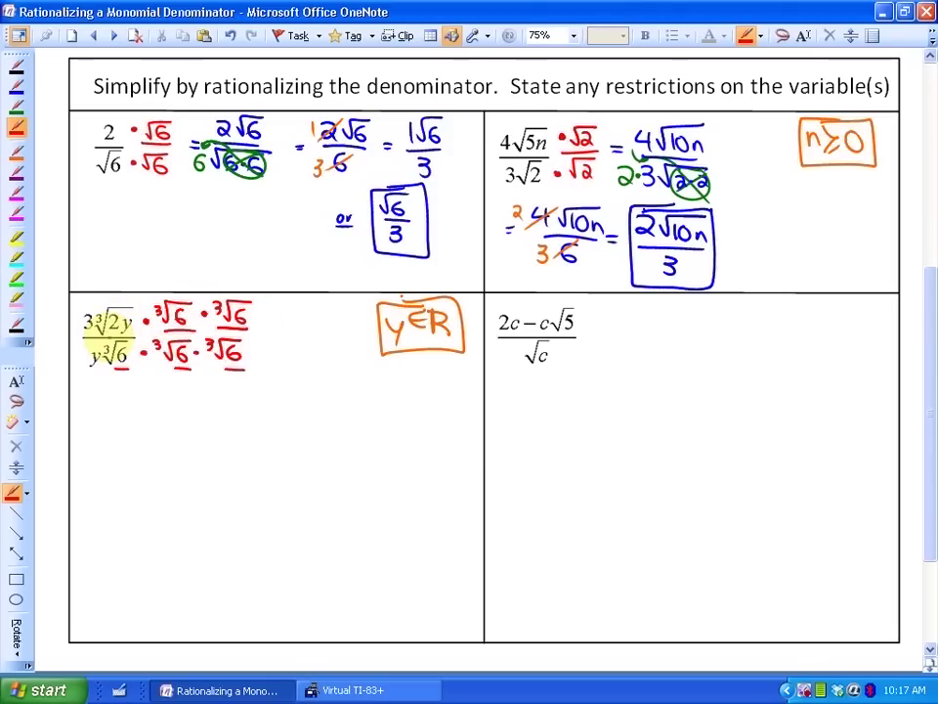
Step: Combine the radicands into the numerator 3∛72y and draw its fraction bar
click(19, 87)
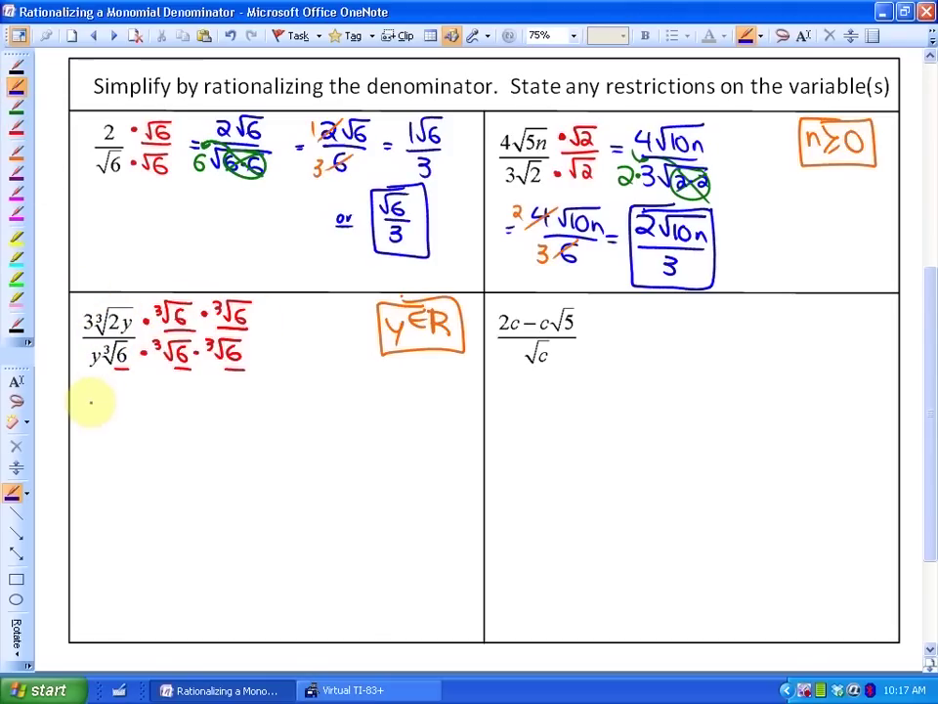
mouse_move(91, 399)
mouse_down()
mouse_move(127, 420)
mouse_move(163, 396)
mouse_move(242, 398)
mouse_up()
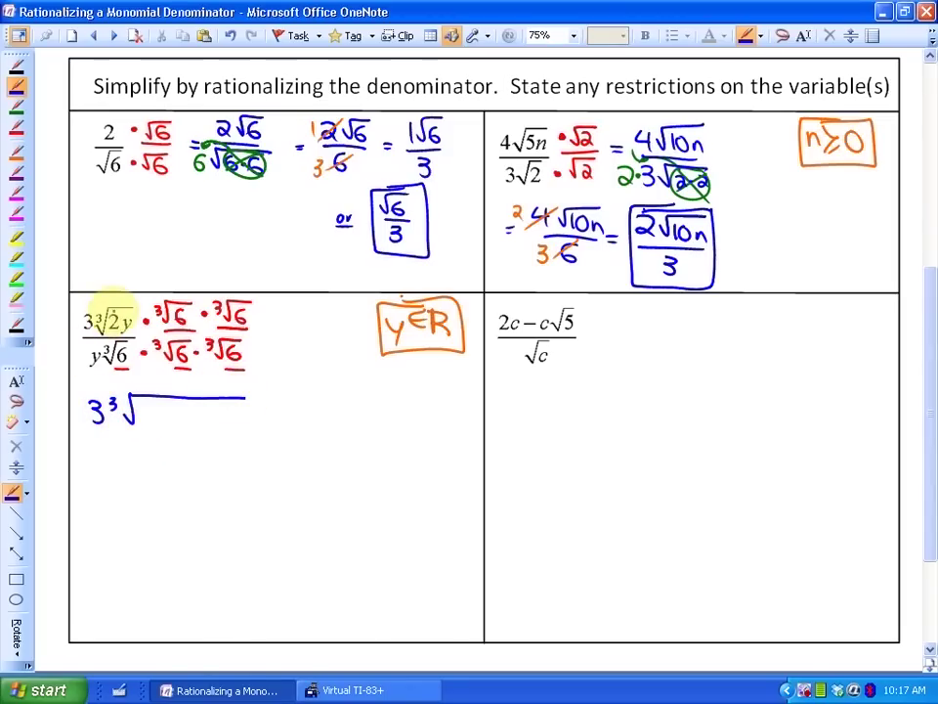
drag(109, 313, 105, 309)
drag(181, 303, 179, 304)
drag(235, 293, 230, 298)
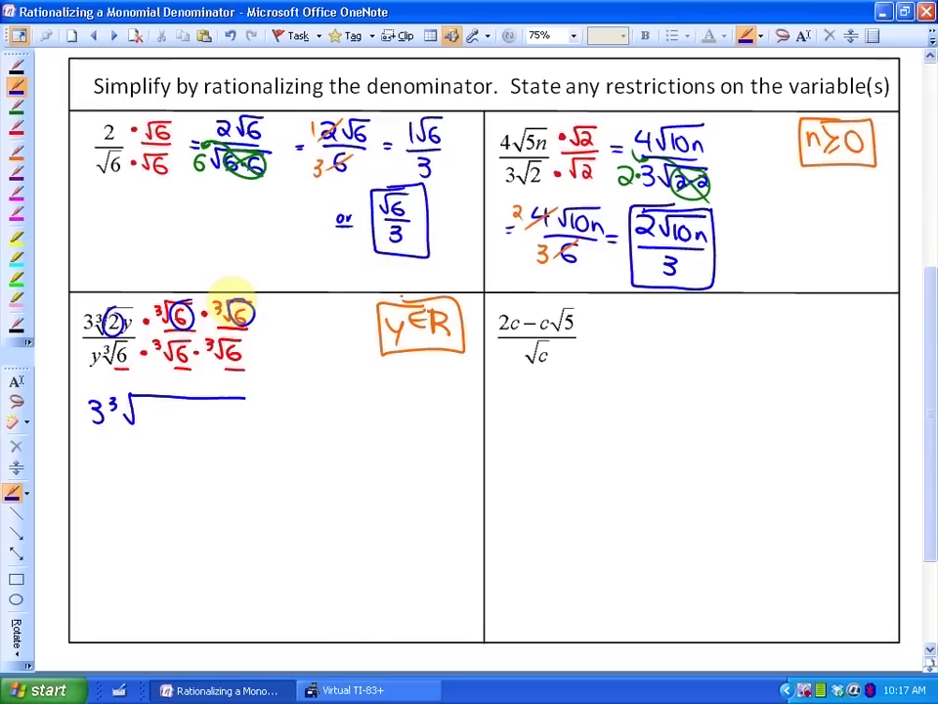
mouse_move(147, 403)
mouse_down()
mouse_move(153, 423)
mouse_move(179, 424)
mouse_up()
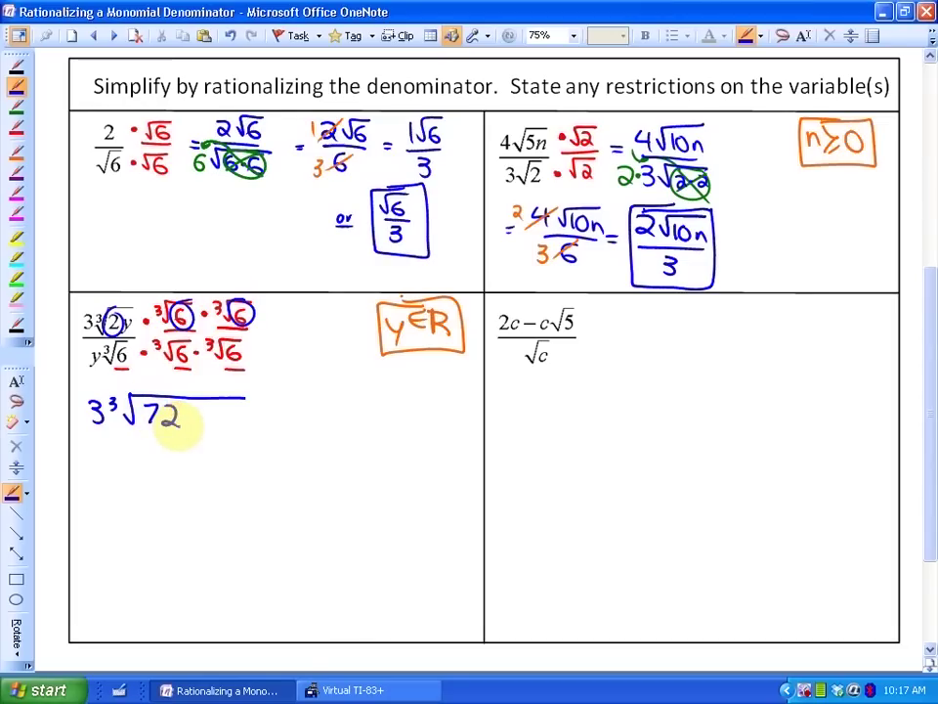
click(109, 311)
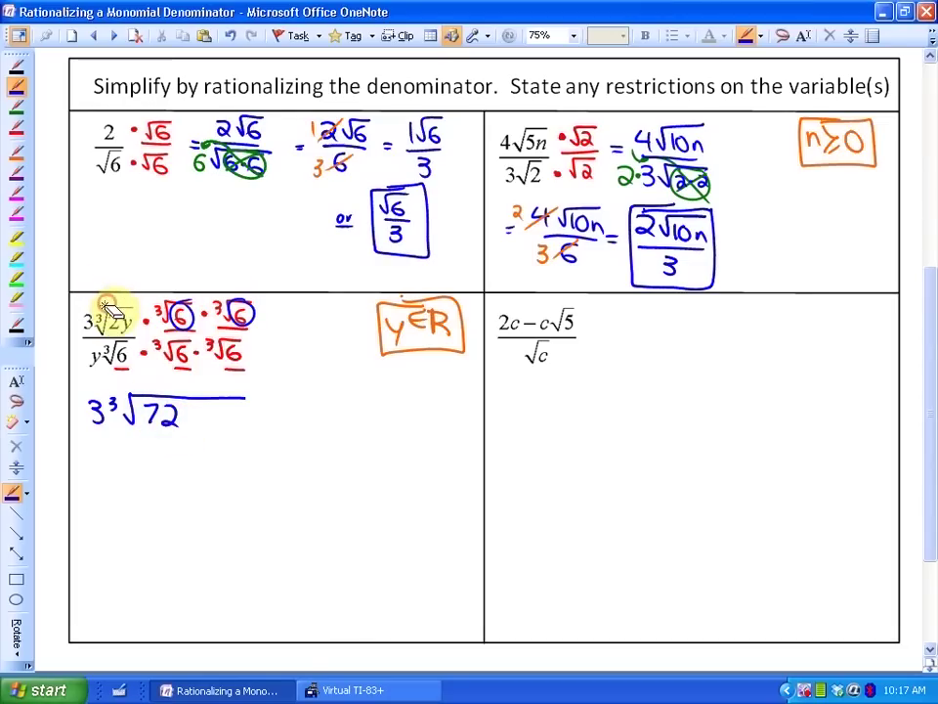
click(180, 298)
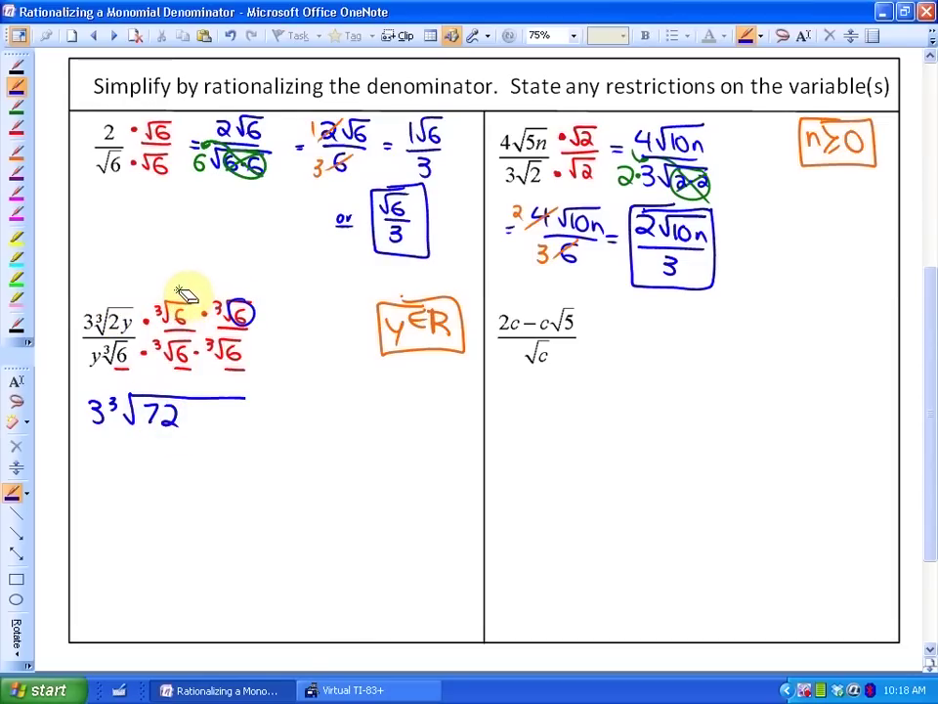
click(240, 308)
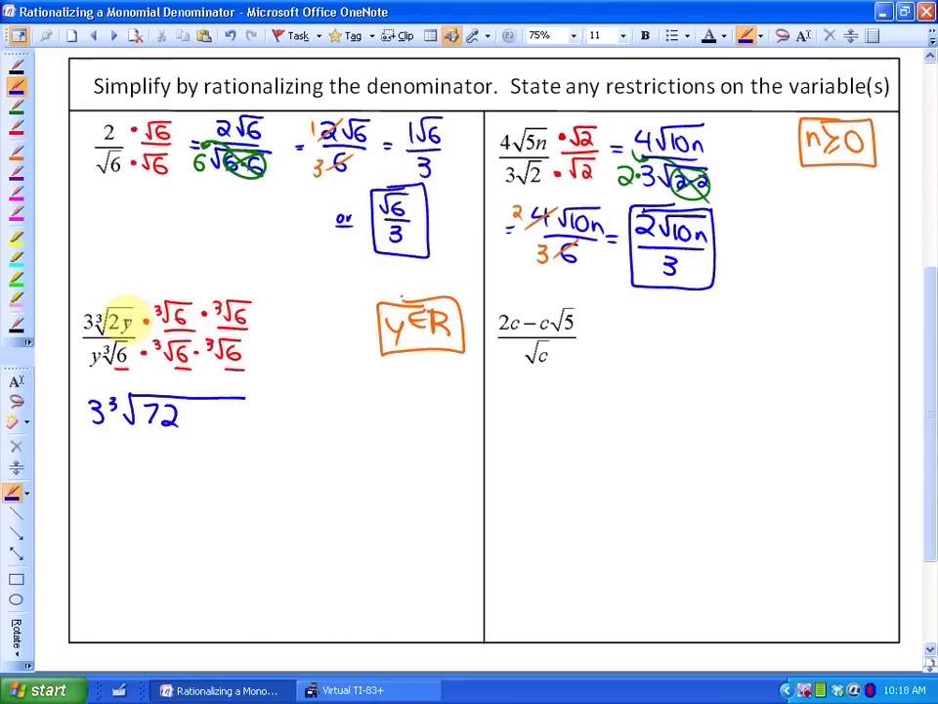
drag(191, 421, 195, 439)
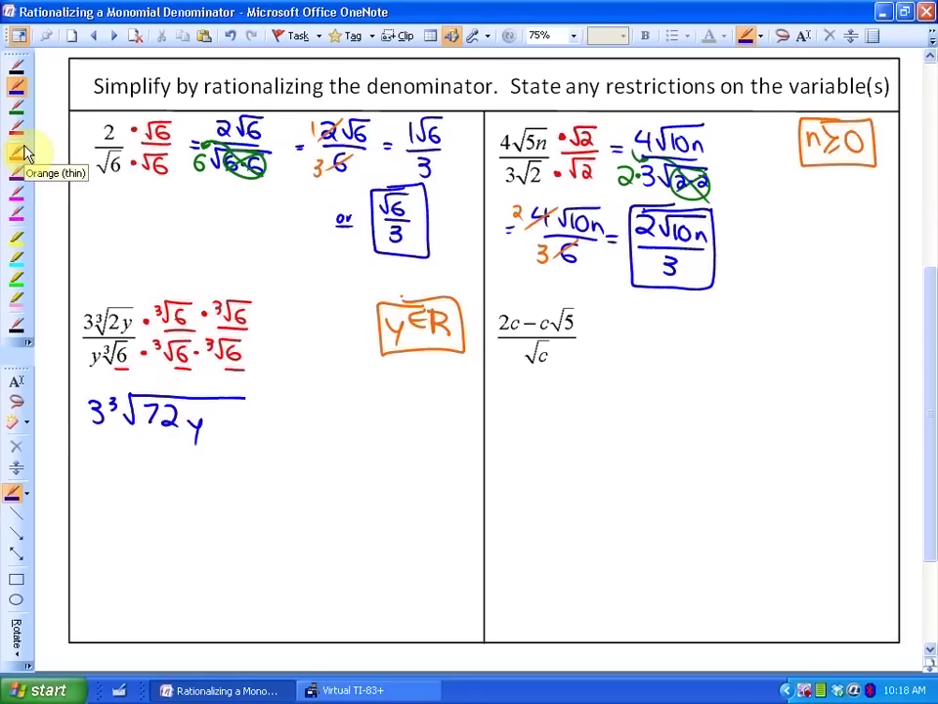
mouse_move(244, 434)
mouse_down()
mouse_move(90, 435)
mouse_move(116, 479)
mouse_move(159, 434)
mouse_move(231, 437)
mouse_move(167, 465)
mouse_move(230, 459)
mouse_move(209, 478)
mouse_move(156, 430)
mouse_move(90, 442)
mouse_move(86, 467)
mouse_up()
Step: Write the denominator 6y∛(6·6·6), cross out the cube of 6, and begin the next equals sign
click(188, 456)
click(215, 457)
click(16, 105)
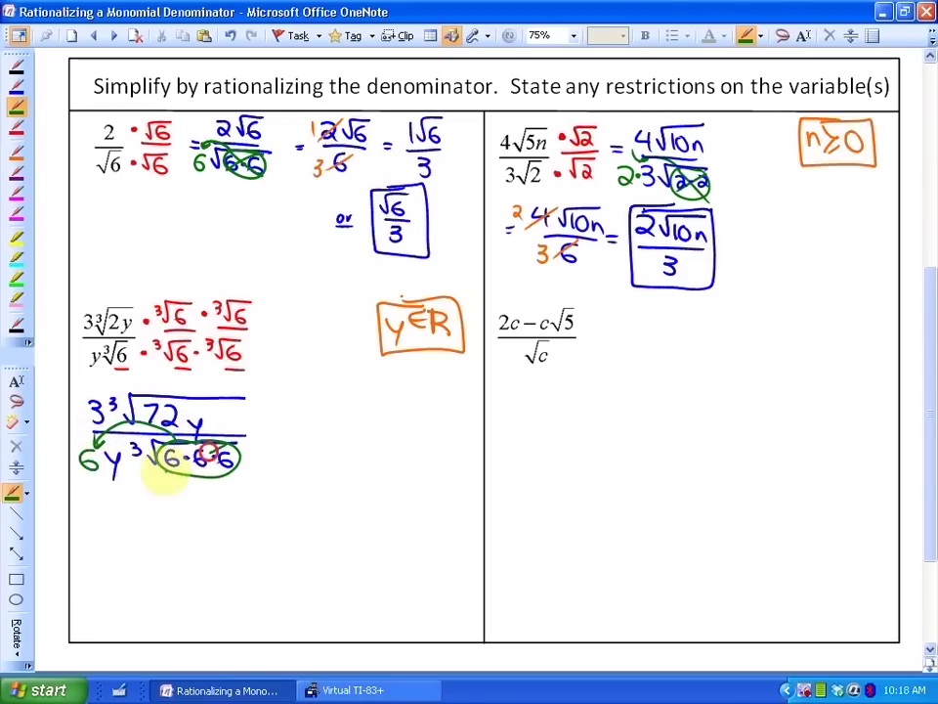
drag(164, 446, 222, 476)
click(17, 87)
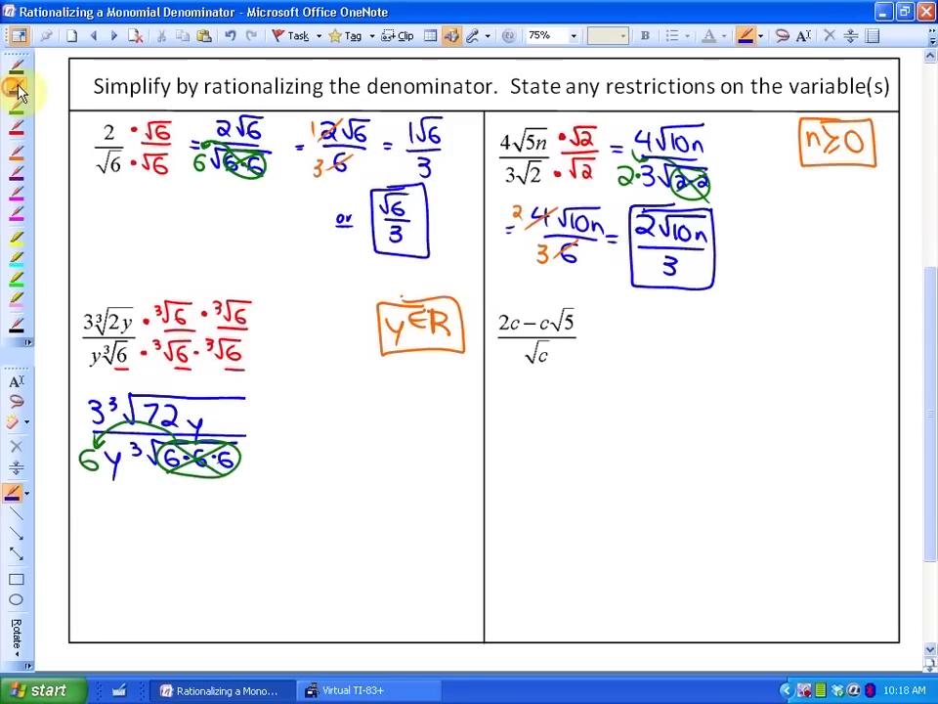
mouse_move(259, 427)
mouse_down()
mouse_move(299, 405)
mouse_move(298, 420)
mouse_move(328, 406)
mouse_move(336, 413)
mouse_move(353, 394)
mouse_move(383, 396)
mouse_move(357, 414)
mouse_move(387, 436)
mouse_up()
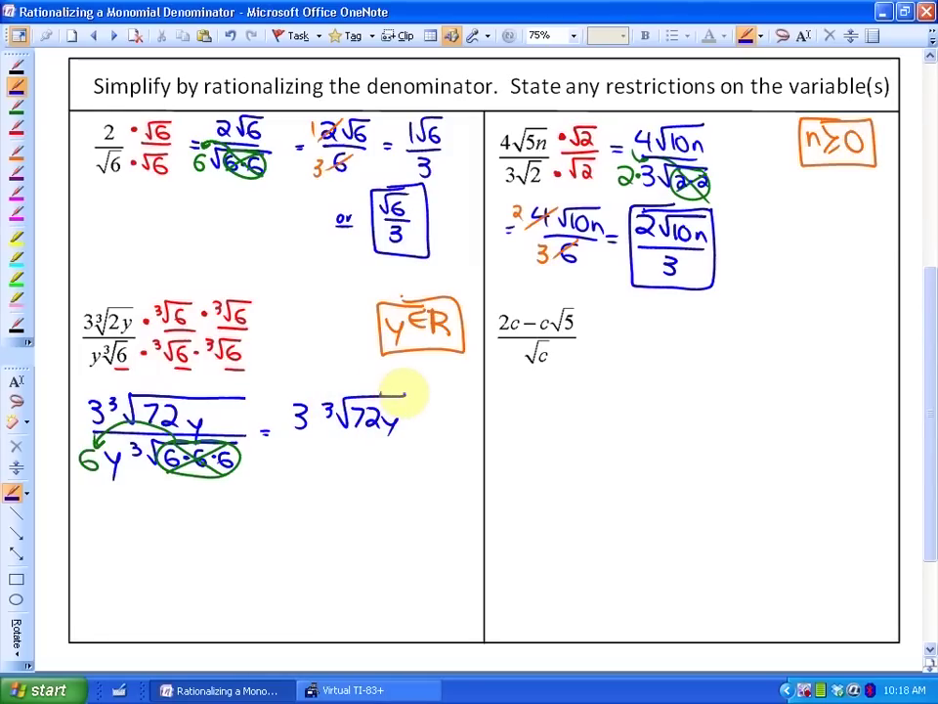
Step: Rewrite the third problem as 3∛72y over 6y
mouse_move(403, 394)
mouse_down()
mouse_move(363, 439)
mouse_move(276, 440)
mouse_up()
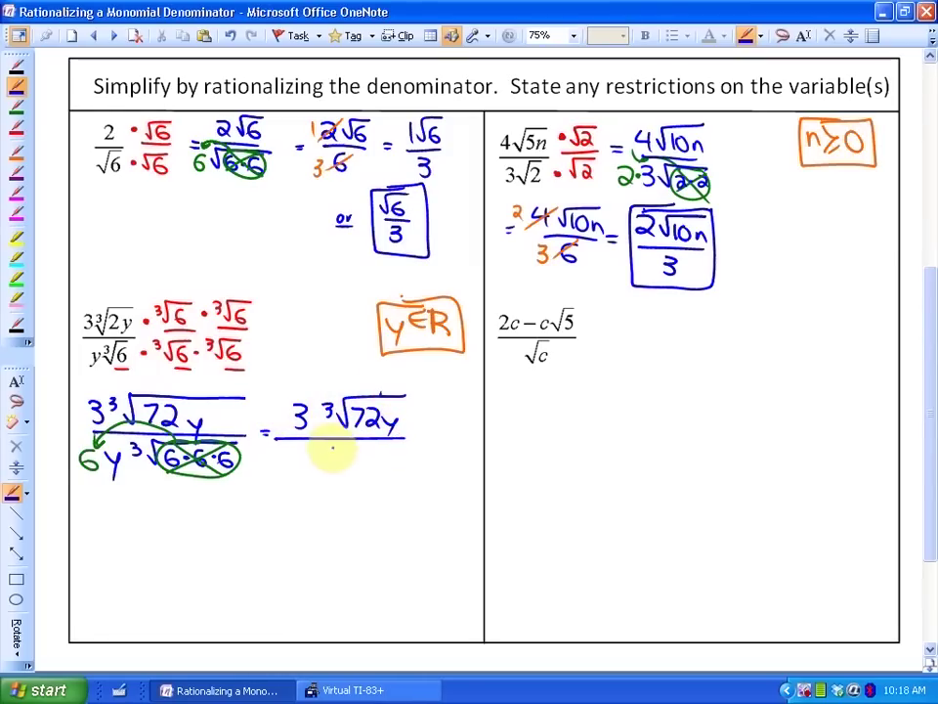
mouse_move(334, 450)
mouse_down()
mouse_move(326, 463)
mouse_move(343, 479)
mouse_up()
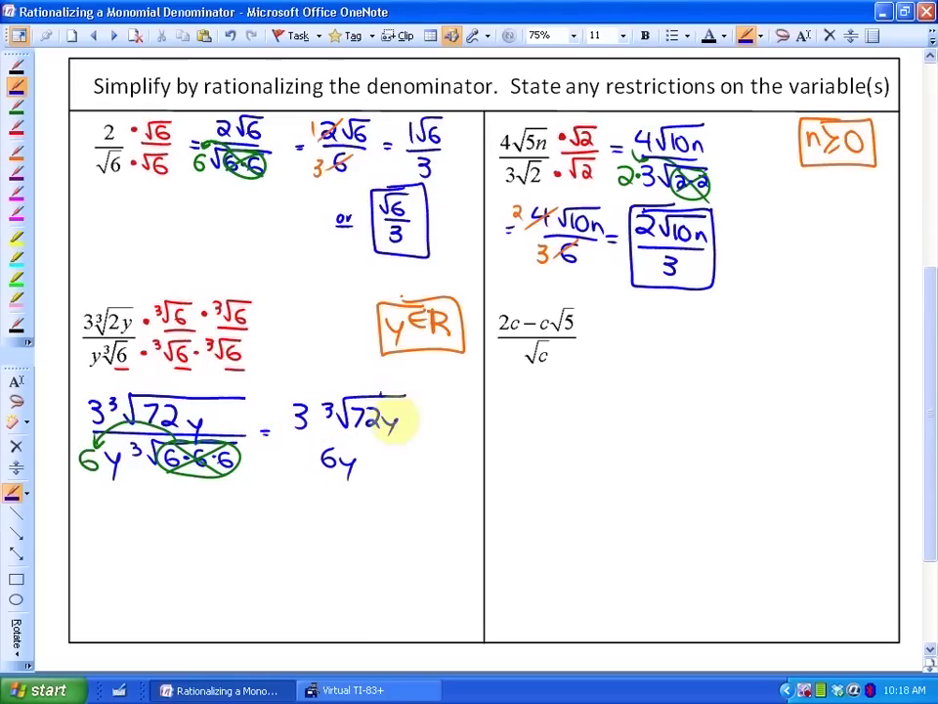
drag(414, 438, 303, 440)
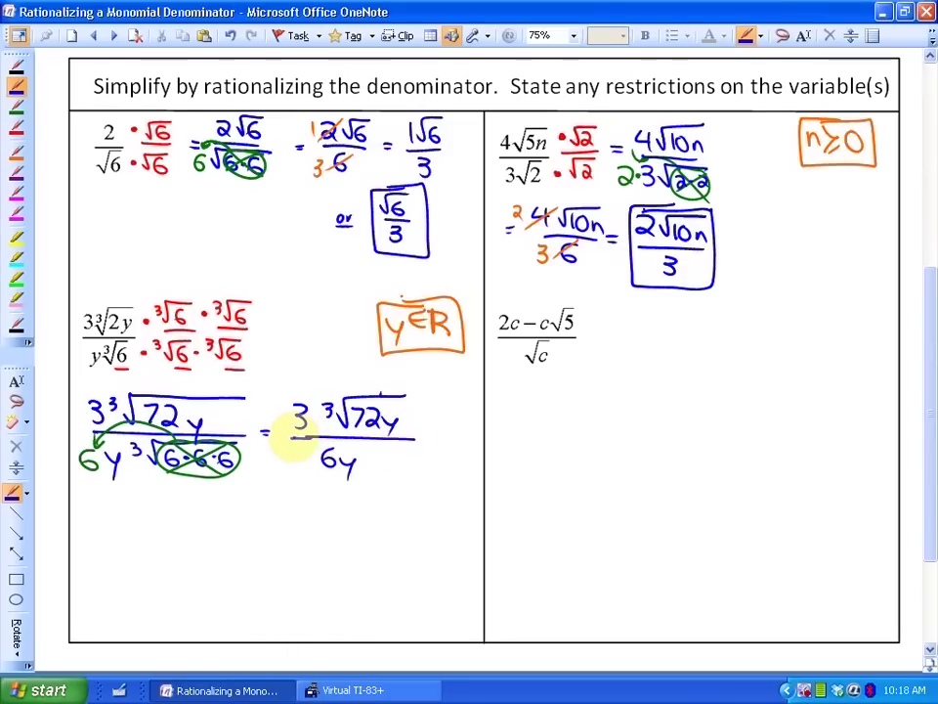
Step: Build a red factor tree of 72, bring a 2 out of the cube root, leave 9 inside
click(17, 126)
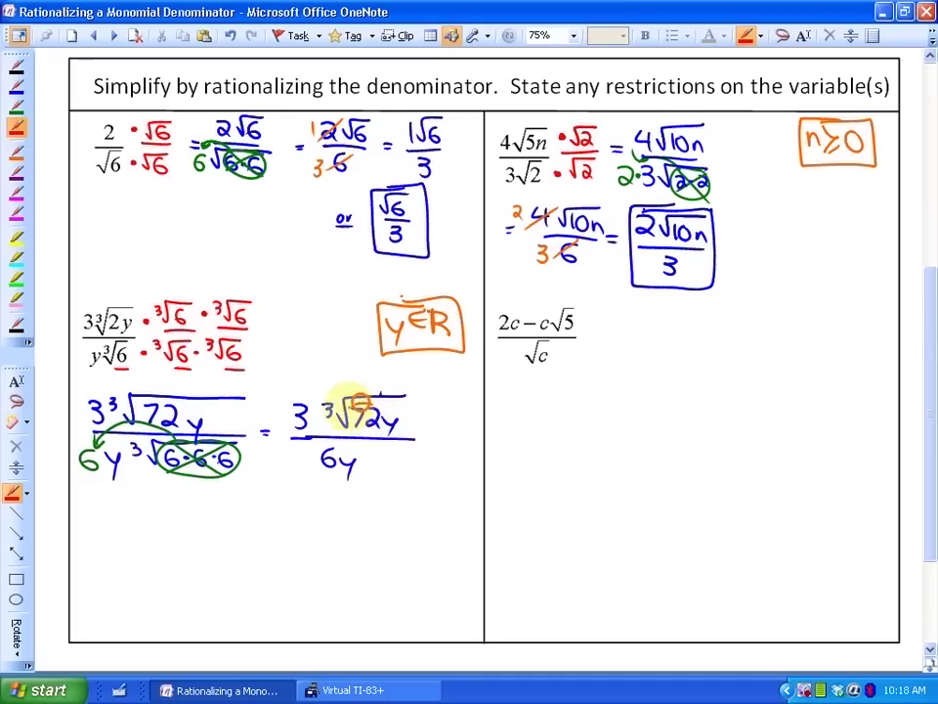
drag(379, 407, 362, 398)
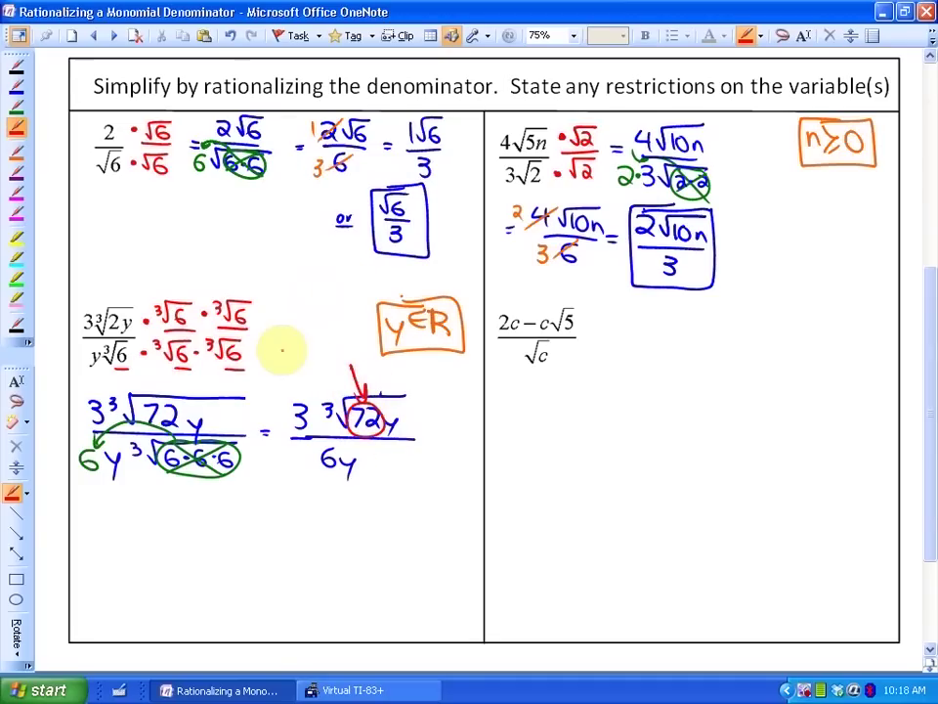
key(ctrl+z)
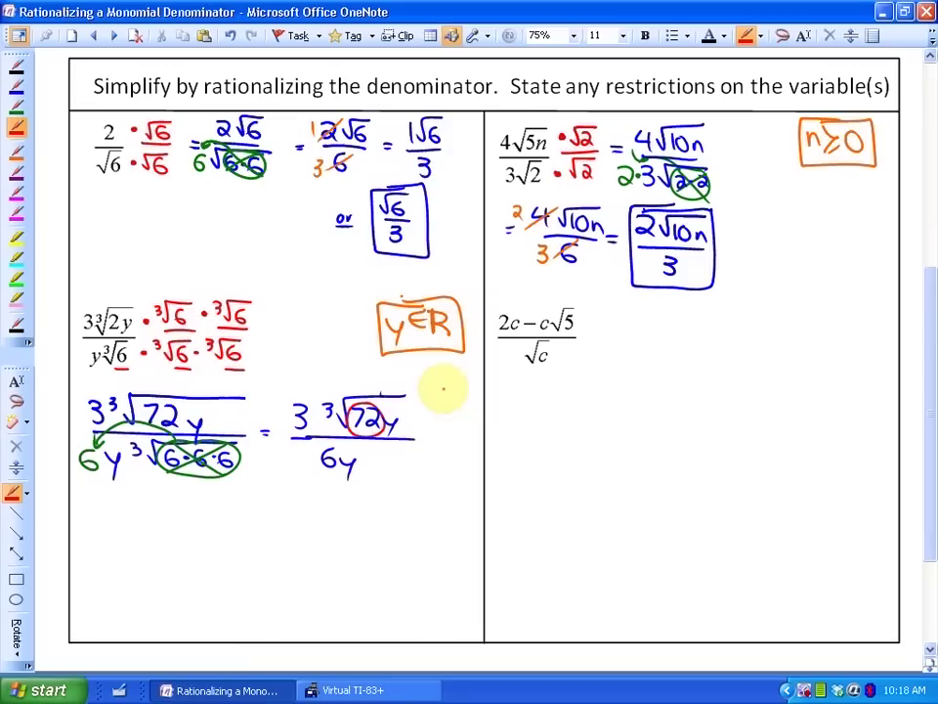
mouse_move(429, 376)
mouse_down()
mouse_move(450, 387)
mouse_move(430, 423)
mouse_move(447, 434)
mouse_up()
mouse_move(430, 450)
mouse_down()
mouse_move(465, 451)
mouse_move(466, 465)
mouse_move(440, 486)
mouse_move(464, 488)
mouse_move(457, 522)
mouse_move(466, 522)
mouse_move(419, 416)
mouse_move(436, 434)
mouse_move(430, 485)
mouse_move(444, 518)
mouse_move(479, 510)
mouse_up()
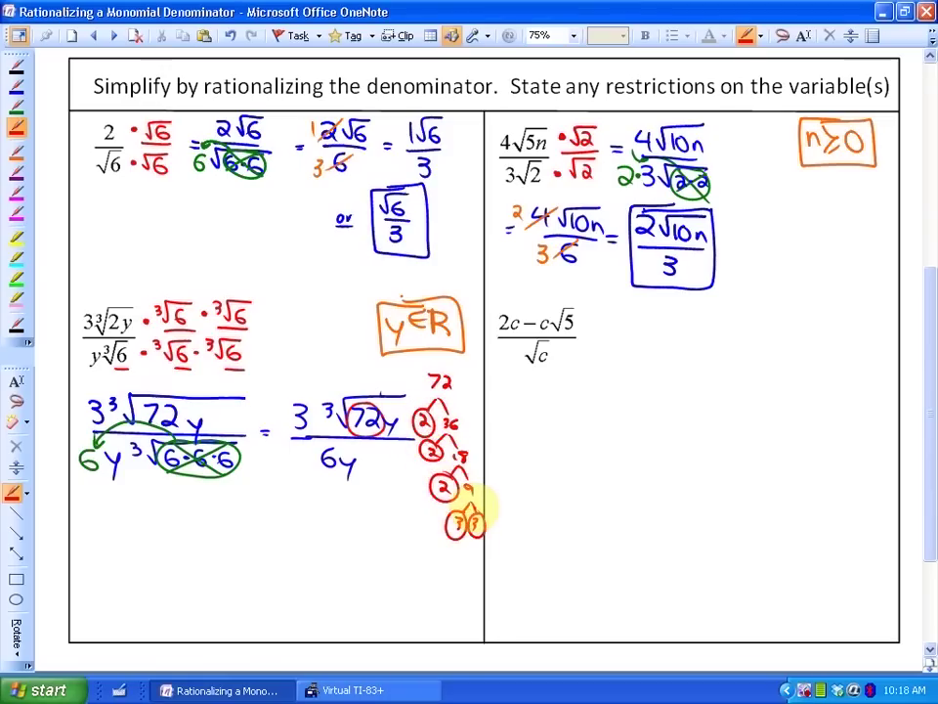
mouse_move(429, 413)
mouse_down()
mouse_move(314, 378)
mouse_move(279, 381)
mouse_move(293, 389)
mouse_up()
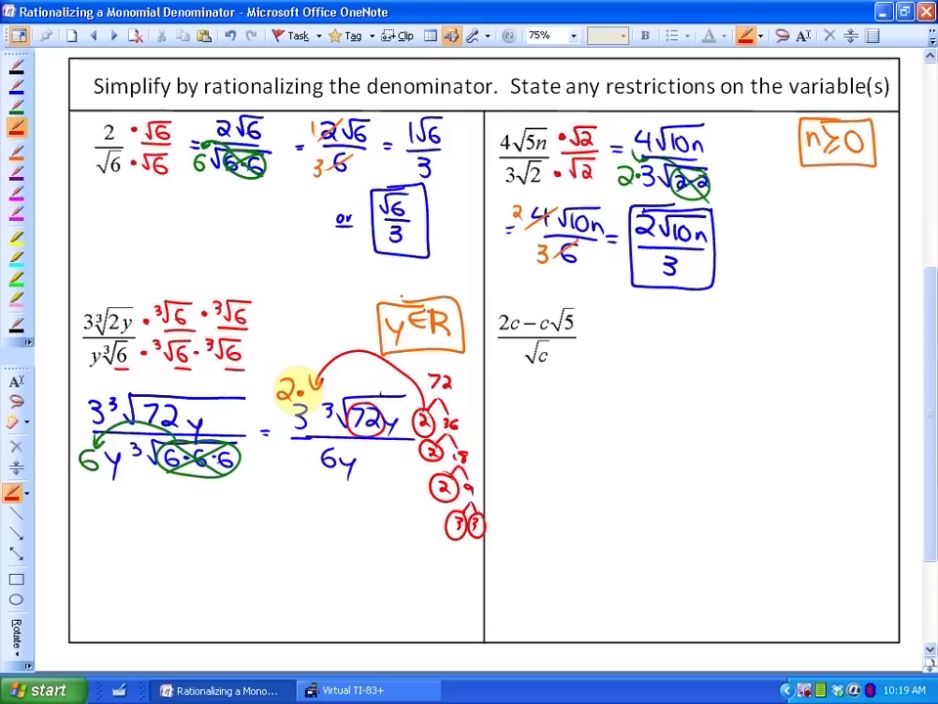
mouse_move(423, 415)
mouse_down()
mouse_move(445, 518)
mouse_move(441, 491)
mouse_move(439, 522)
mouse_move(464, 562)
mouse_up()
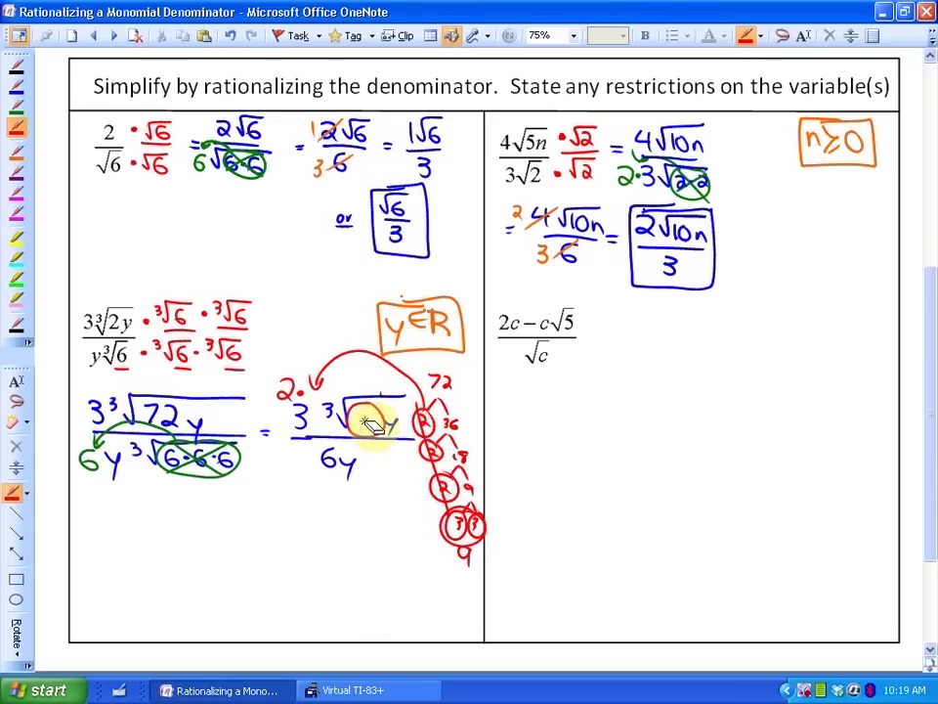
drag(371, 414, 366, 432)
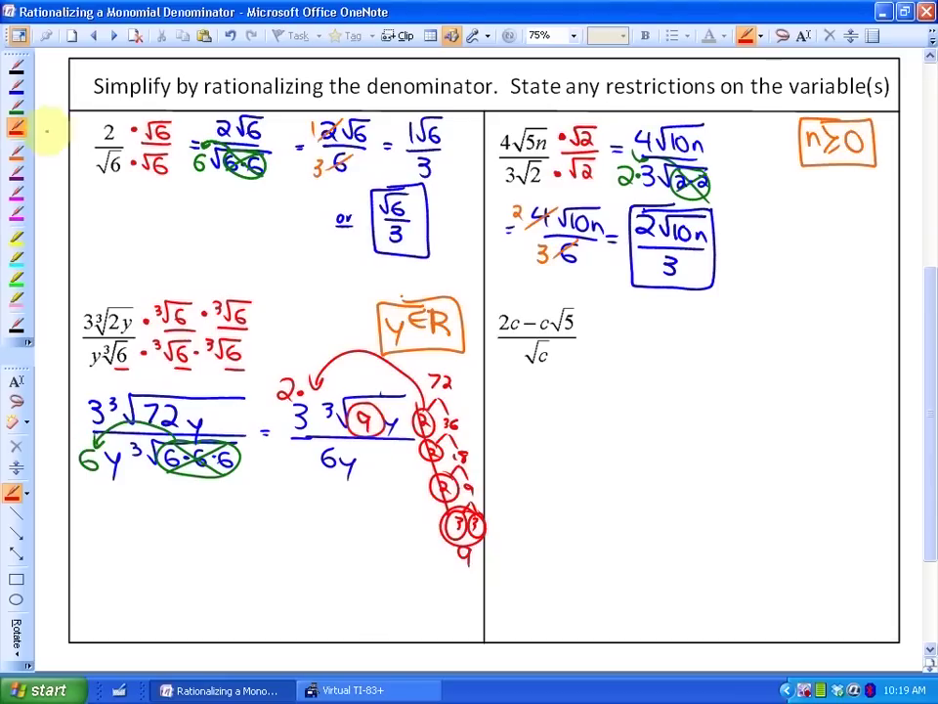
click(17, 86)
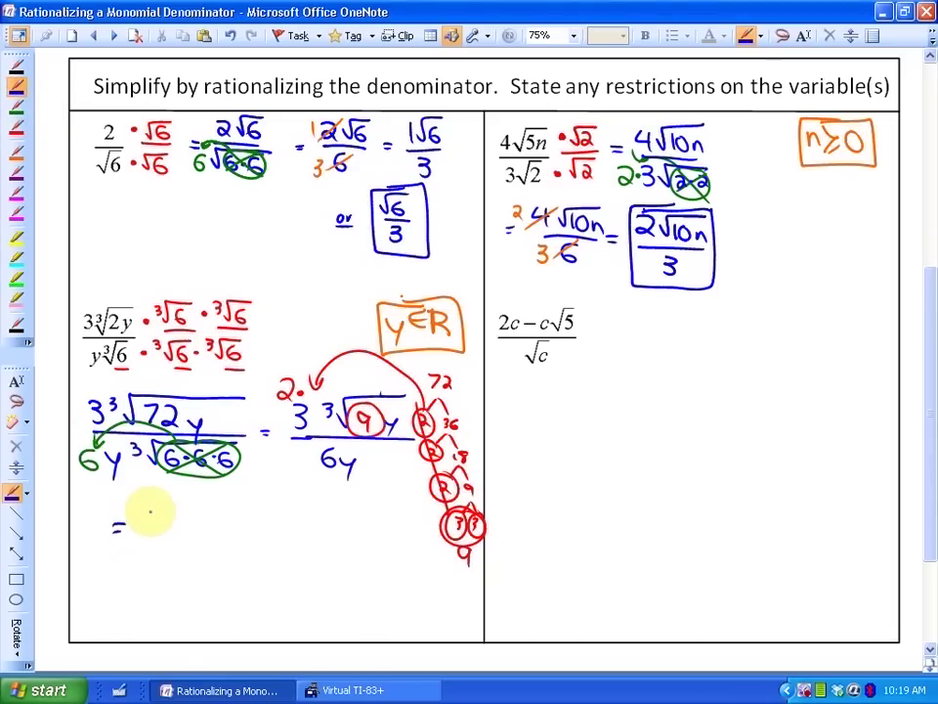
Step: Rewrite the third problem as 6∛9y over 6y and cancel the 6s in orange
drag(293, 369, 311, 402)
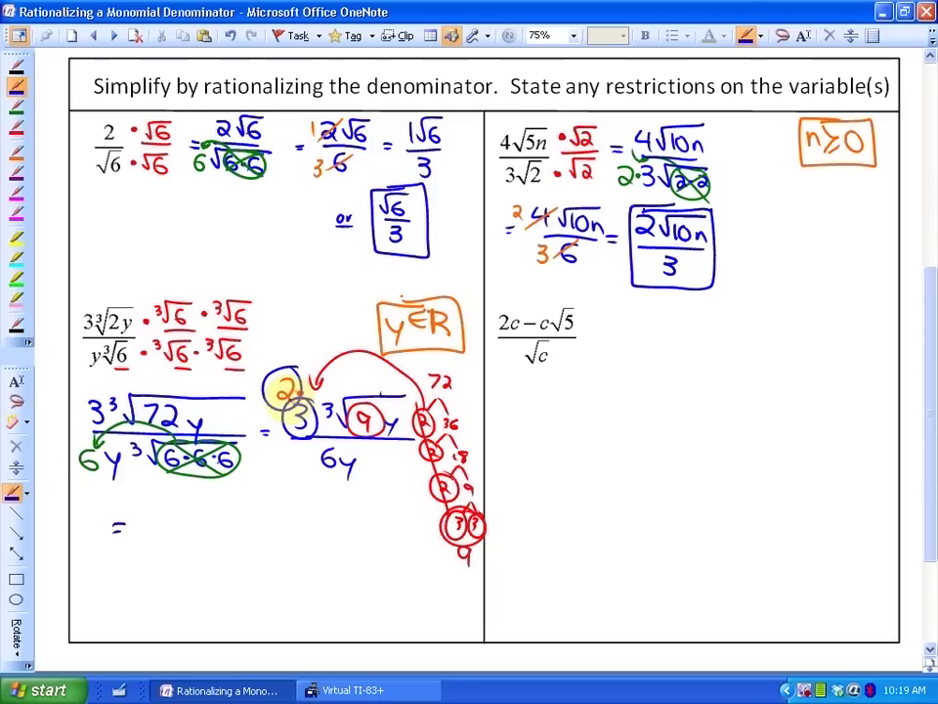
mouse_move(158, 511)
mouse_down()
mouse_move(204, 539)
mouse_move(242, 508)
mouse_move(221, 523)
mouse_move(244, 538)
mouse_move(242, 561)
mouse_move(128, 554)
mouse_move(173, 579)
mouse_up()
drag(188, 569, 196, 593)
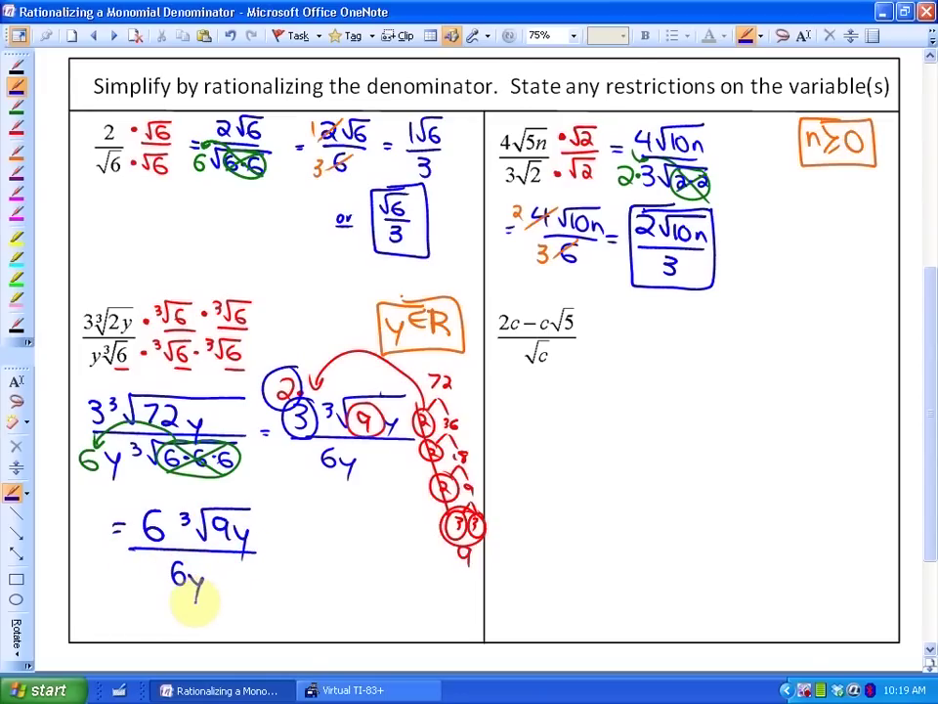
click(15, 151)
drag(174, 507, 145, 535)
drag(193, 563, 159, 588)
drag(137, 500, 136, 511)
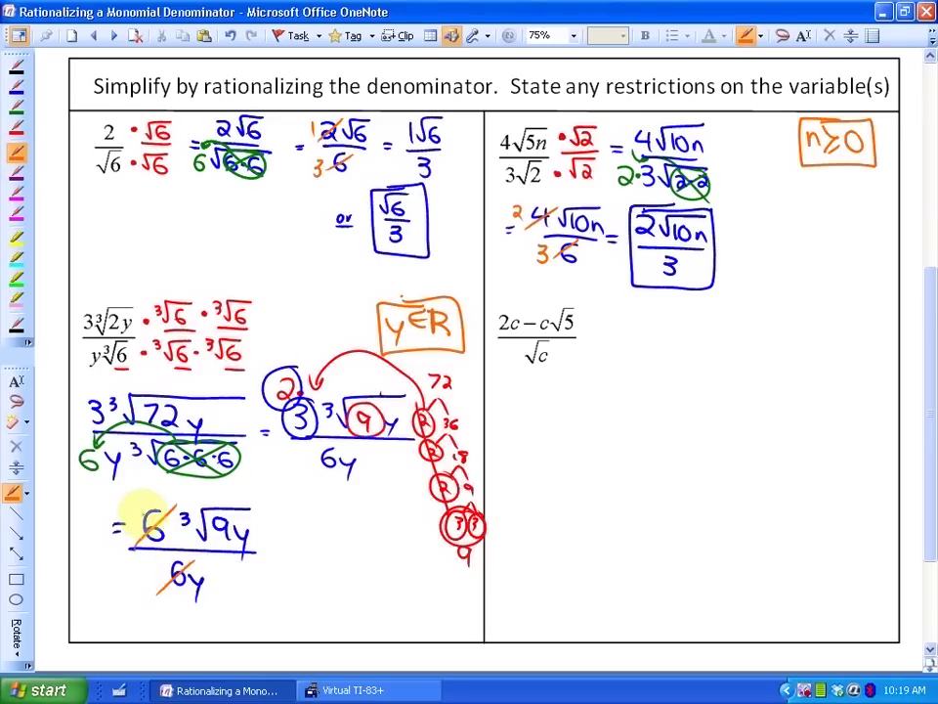
drag(148, 584, 148, 593)
Step: Write = ∛9y/y in blue and box the final answer
click(17, 86)
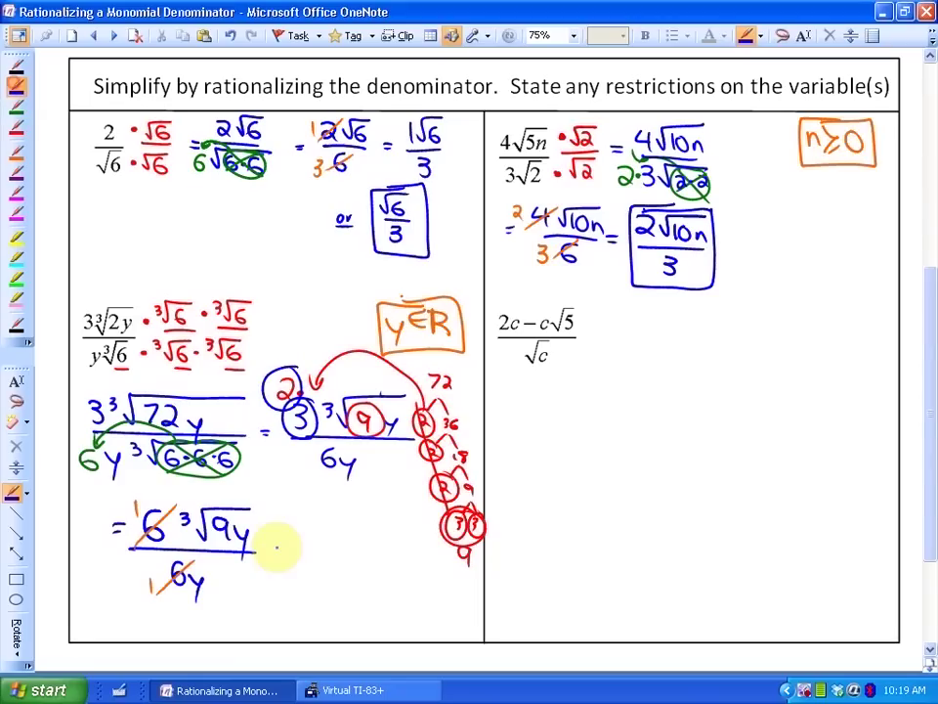
drag(272, 549, 284, 556)
mouse_move(313, 505)
mouse_down()
mouse_move(328, 538)
mouse_move(374, 508)
mouse_move(358, 528)
mouse_move(378, 555)
mouse_up()
drag(341, 567, 346, 600)
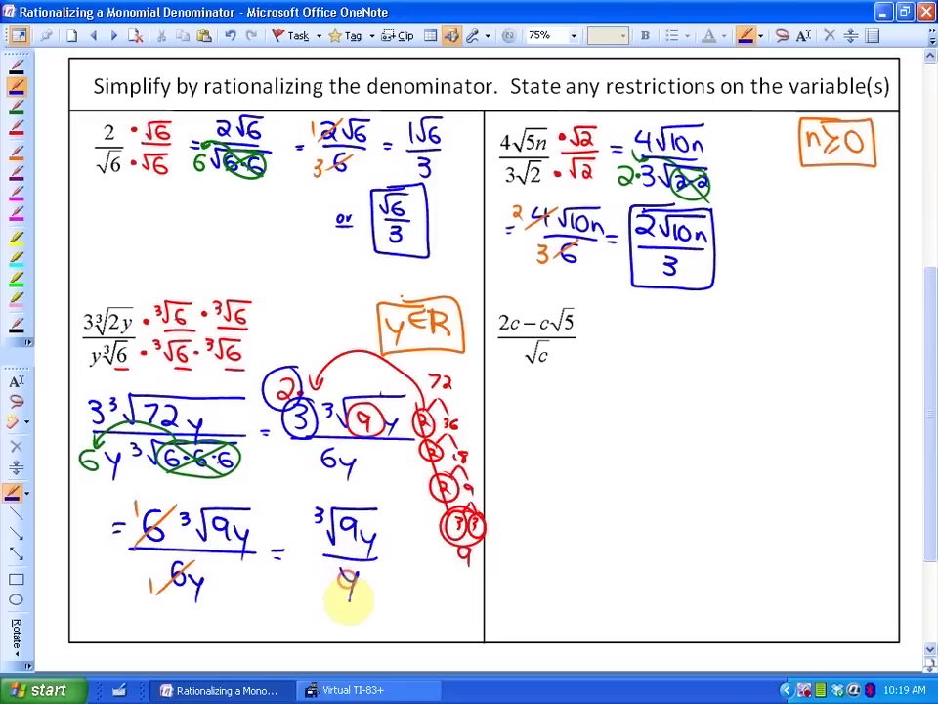
mouse_move(352, 489)
mouse_down()
mouse_move(300, 493)
mouse_move(307, 603)
mouse_move(385, 606)
mouse_move(383, 486)
mouse_move(327, 489)
mouse_up()
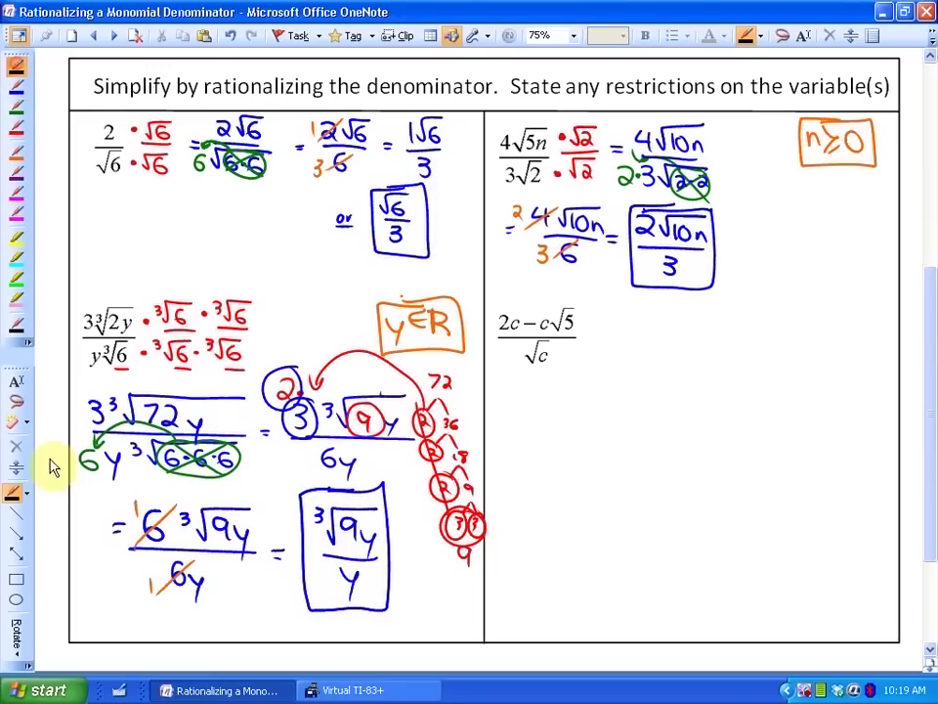
click(17, 501)
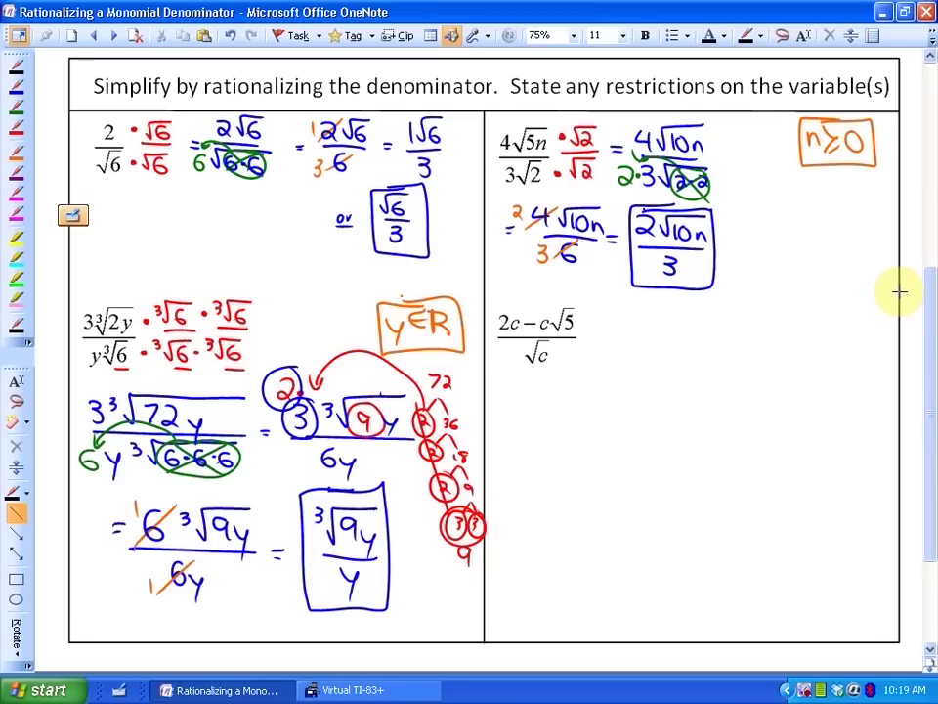
Step: Draw a horizontal divider, then note c>0 and c≠0, braced into a boxed c>0
mouse_move(899, 290)
mouse_down()
mouse_move(790, 361)
mouse_move(296, 339)
mouse_move(67, 287)
mouse_up()
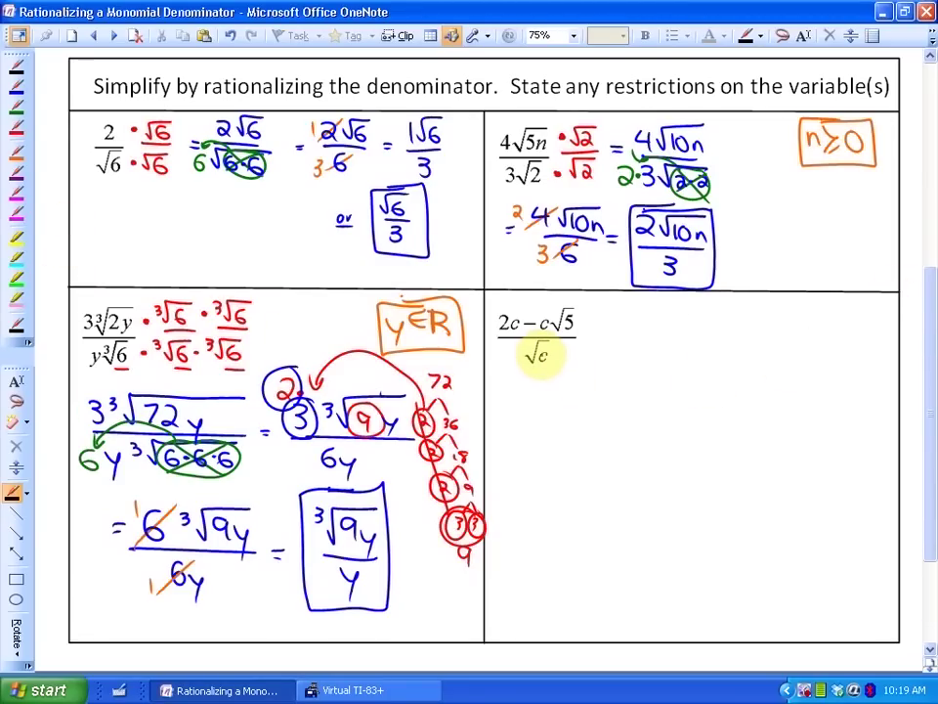
click(17, 155)
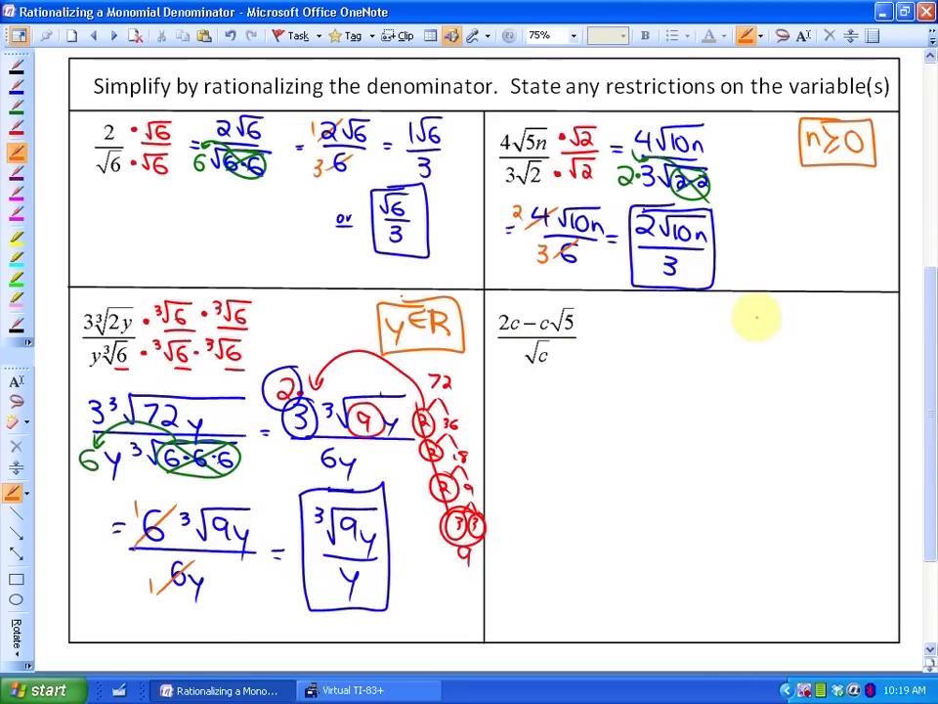
mouse_move(768, 313)
mouse_down()
mouse_move(766, 329)
mouse_move(800, 307)
mouse_up()
mouse_move(764, 352)
mouse_down()
mouse_move(761, 370)
mouse_move(786, 356)
mouse_up()
mouse_move(771, 364)
mouse_down()
mouse_move(786, 365)
mouse_move(774, 374)
mouse_up()
drag(802, 352, 799, 352)
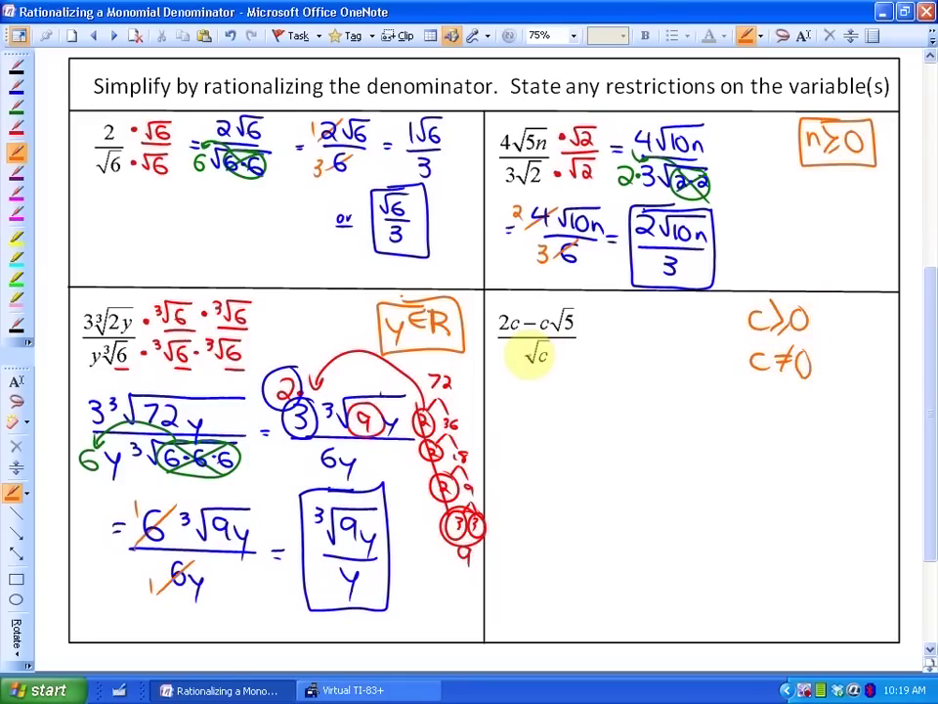
mouse_move(817, 303)
mouse_down()
mouse_move(817, 372)
mouse_move(827, 382)
mouse_up()
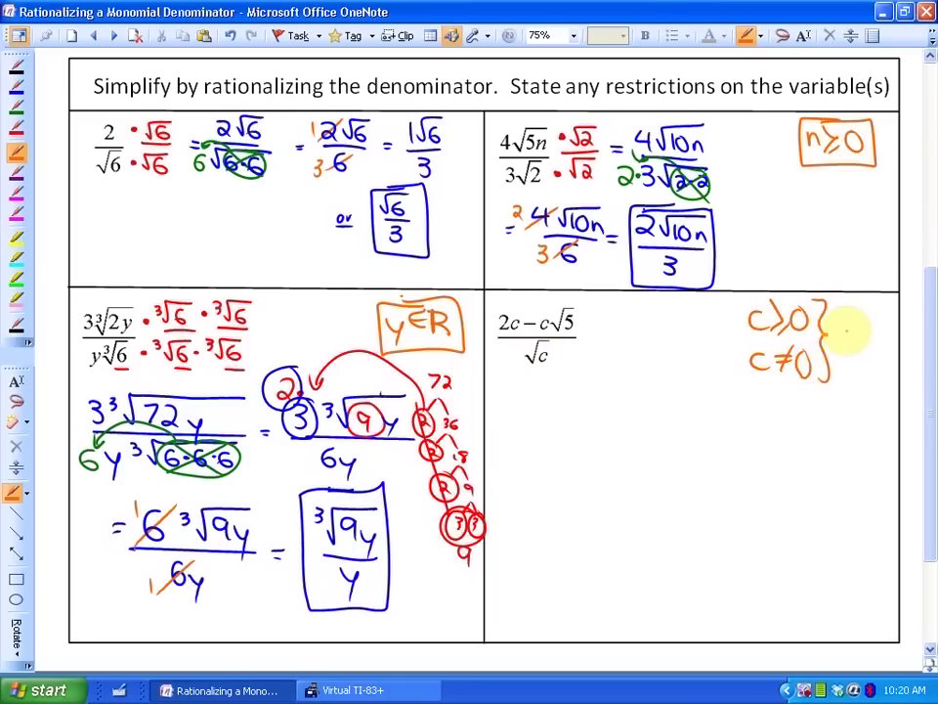
mouse_move(858, 326)
mouse_down()
mouse_move(853, 345)
mouse_move(891, 325)
mouse_up()
mouse_move(838, 307)
mouse_down()
mouse_move(836, 367)
mouse_move(905, 315)
mouse_up()
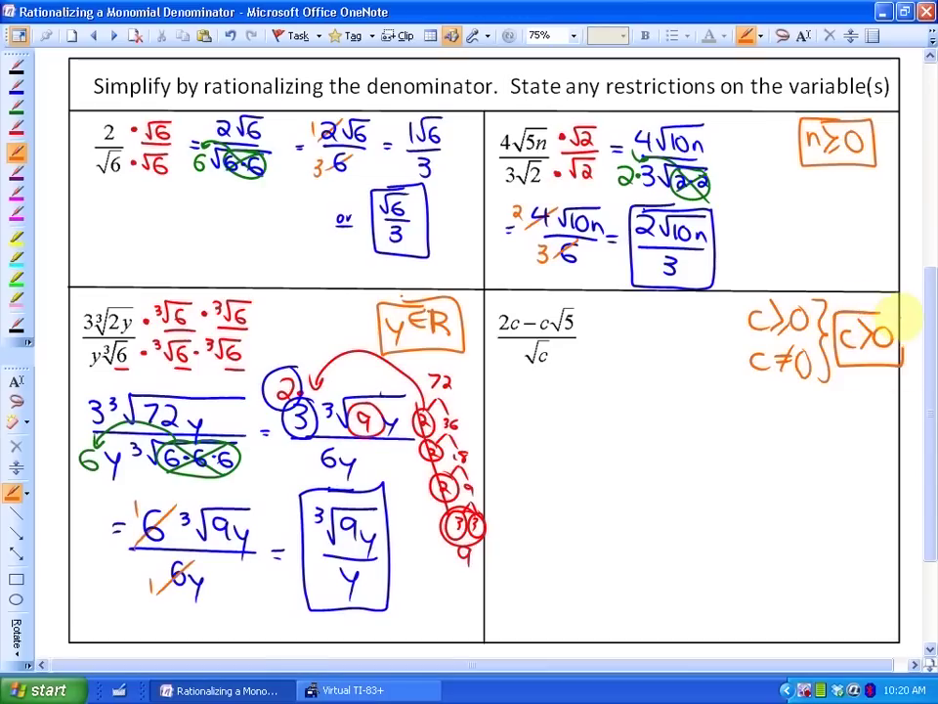
Step: Start a red ·√c multiplier beside the fourth problem's numerator (2c−c√5)
click(18, 130)
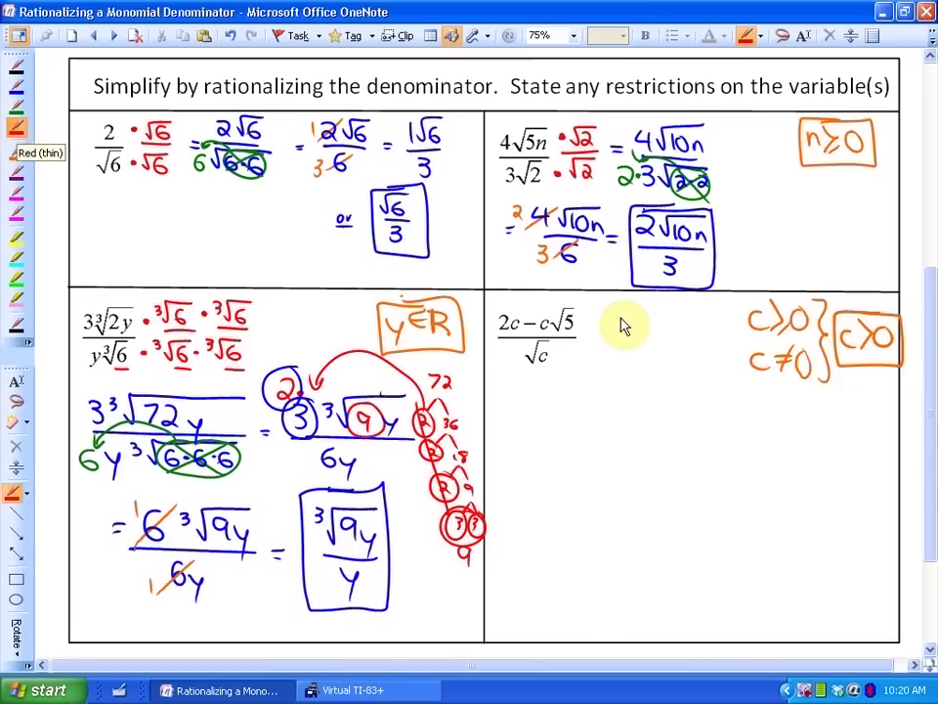
click(589, 350)
drag(598, 352, 634, 342)
mouse_move(624, 349)
mouse_down()
mouse_move(614, 354)
mouse_move(638, 313)
mouse_move(629, 338)
mouse_up()
Step: Complete the √c/√c multiplier, parenthesize the numerator, and write the expanded fraction
click(594, 322)
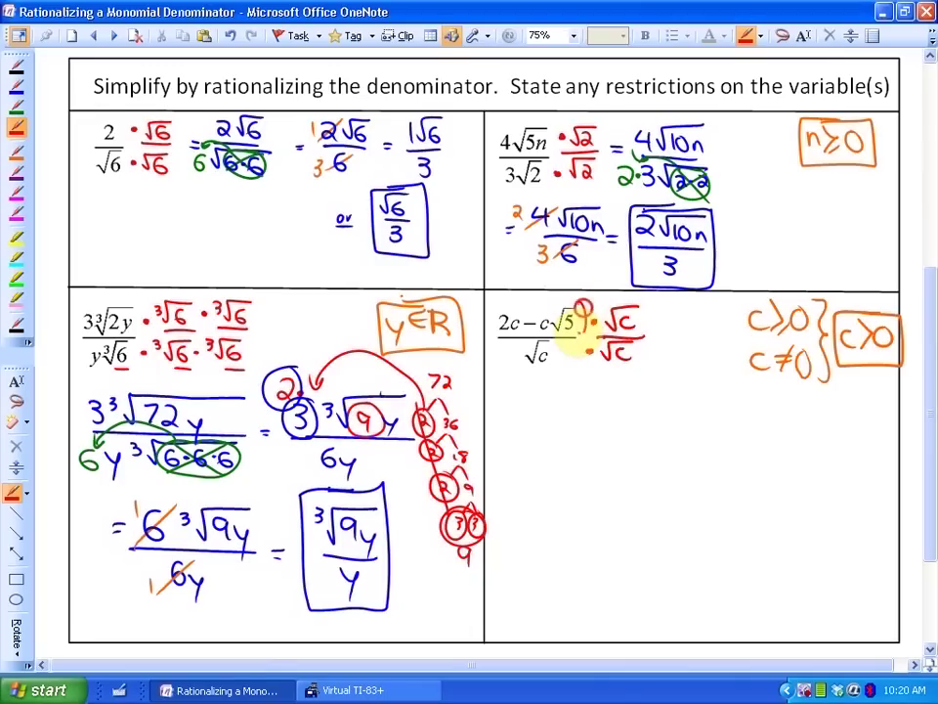
drag(498, 311, 496, 335)
mouse_move(582, 309)
mouse_down()
mouse_move(584, 332)
mouse_move(552, 290)
mouse_move(518, 305)
mouse_move(572, 298)
mouse_up()
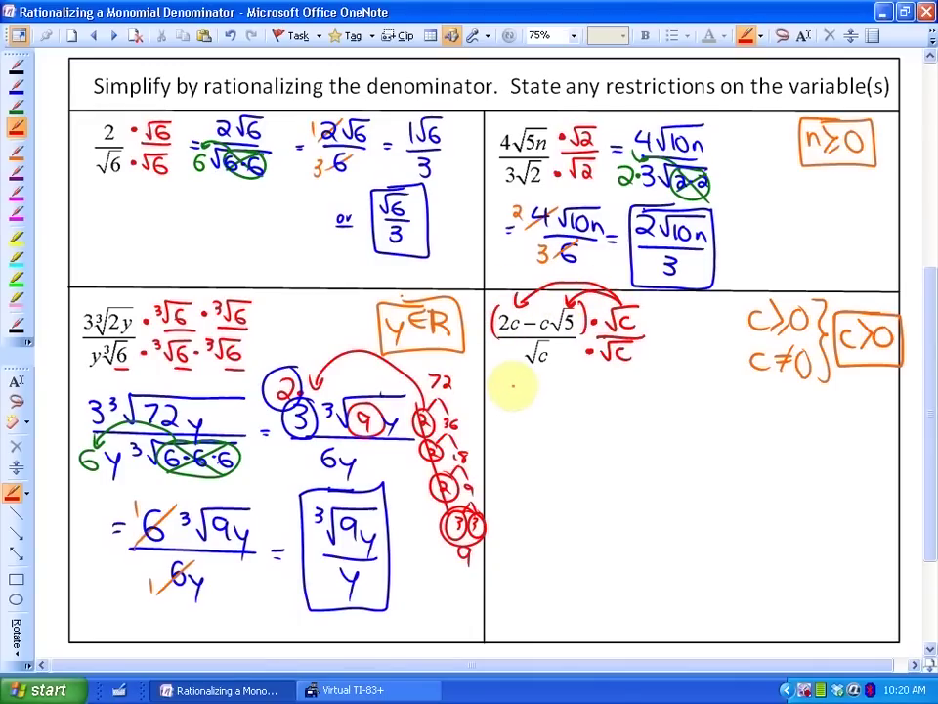
mouse_move(513, 389)
mouse_down()
mouse_move(506, 411)
mouse_move(553, 385)
mouse_move(570, 409)
mouse_move(602, 417)
mouse_move(651, 389)
mouse_move(640, 391)
mouse_move(653, 408)
mouse_up()
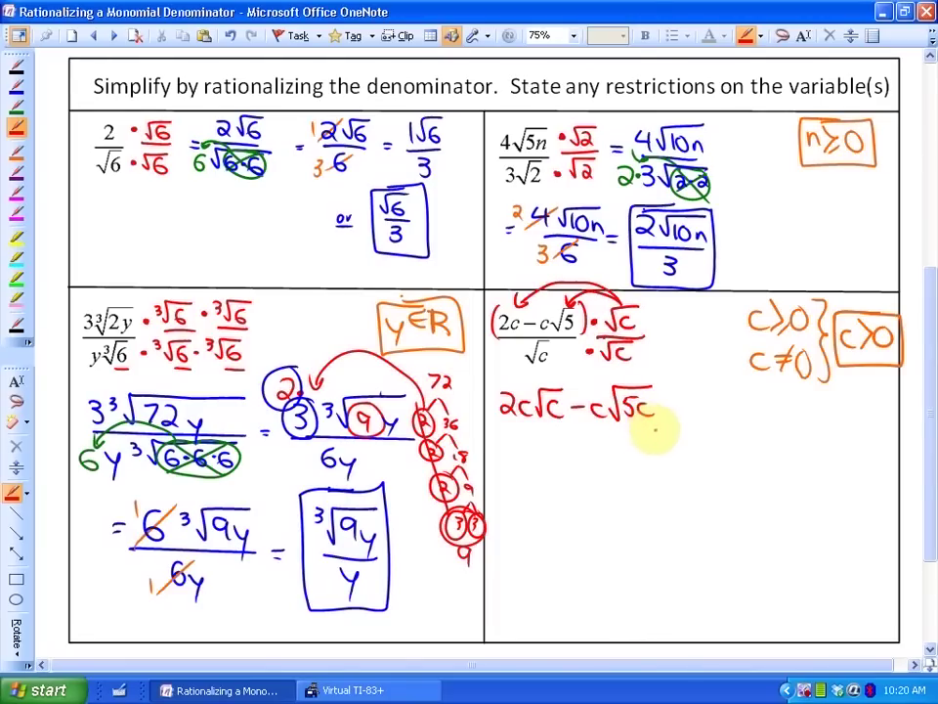
mouse_move(656, 428)
mouse_down()
mouse_move(518, 432)
mouse_move(555, 455)
mouse_move(591, 445)
mouse_move(573, 450)
mouse_move(590, 463)
mouse_move(586, 477)
mouse_move(539, 443)
mouse_move(529, 449)
mouse_move(532, 462)
mouse_move(580, 463)
mouse_move(590, 452)
mouse_move(566, 457)
mouse_move(592, 474)
mouse_up()
Step: Mark c·c as a perfect square and simplify to (2c√c − c√5c)/c
click(16, 105)
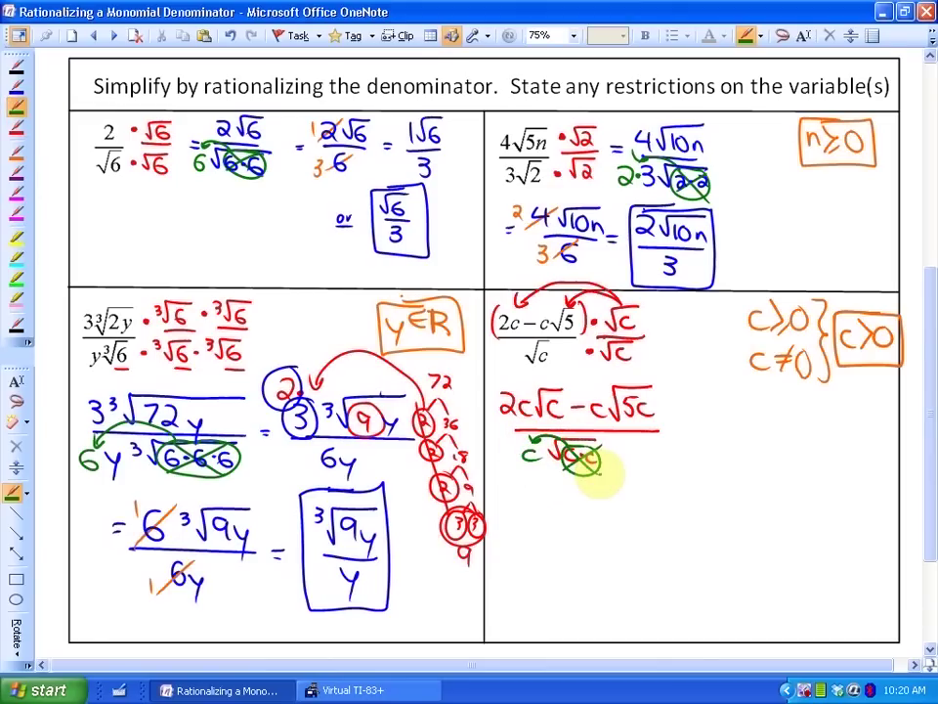
click(17, 86)
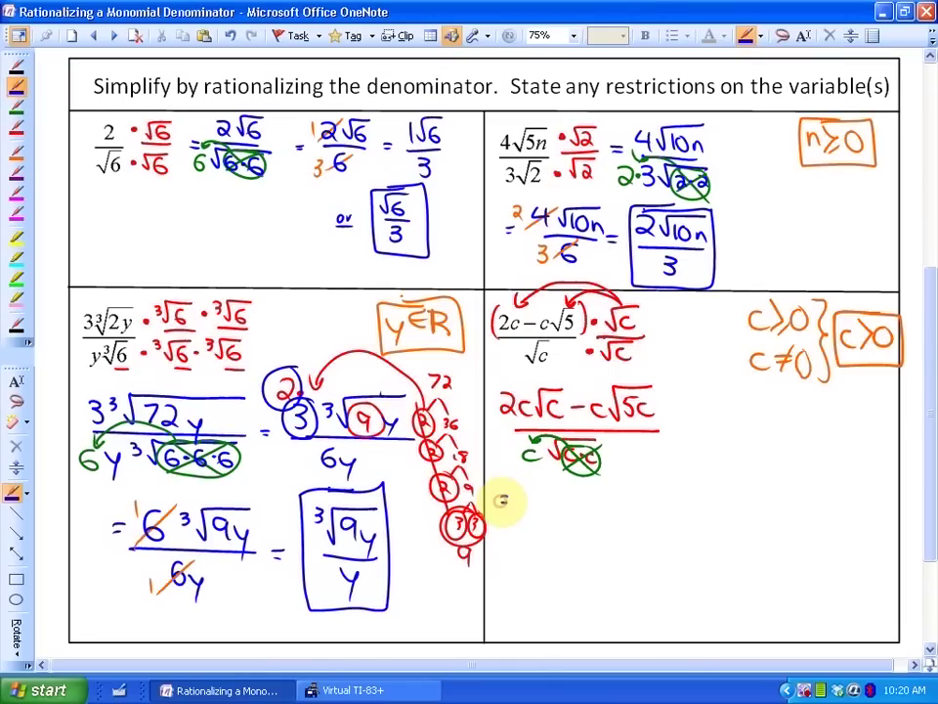
mouse_move(501, 501)
mouse_down()
mouse_move(568, 494)
mouse_move(585, 507)
mouse_move(625, 507)
mouse_move(656, 486)
mouse_move(675, 509)
mouse_up()
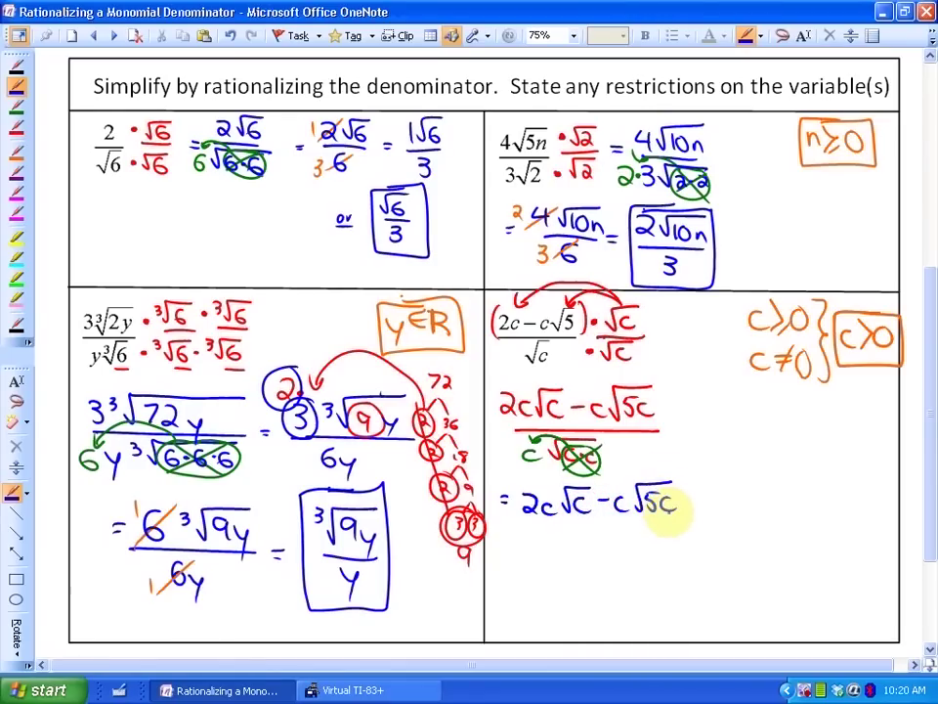
drag(519, 521, 682, 521)
drag(604, 533, 599, 543)
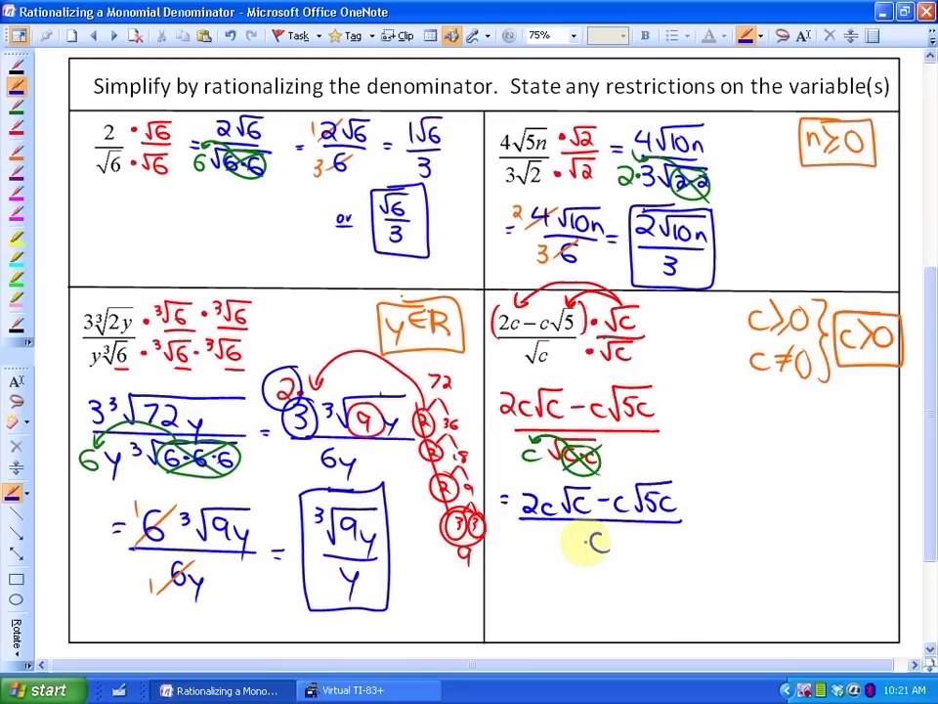
Step: Split the expression into two fractions, 2c√c over c minus c√5c over c
drag(500, 580, 510, 580)
mouse_move(499, 587)
mouse_down()
mouse_move(556, 580)
mouse_move(590, 560)
mouse_move(587, 591)
mouse_up()
drag(569, 602, 567, 618)
drag(611, 590, 650, 583)
mouse_move(653, 577)
mouse_down()
mouse_move(692, 556)
mouse_move(665, 584)
mouse_move(689, 590)
mouse_move(669, 621)
mouse_up()
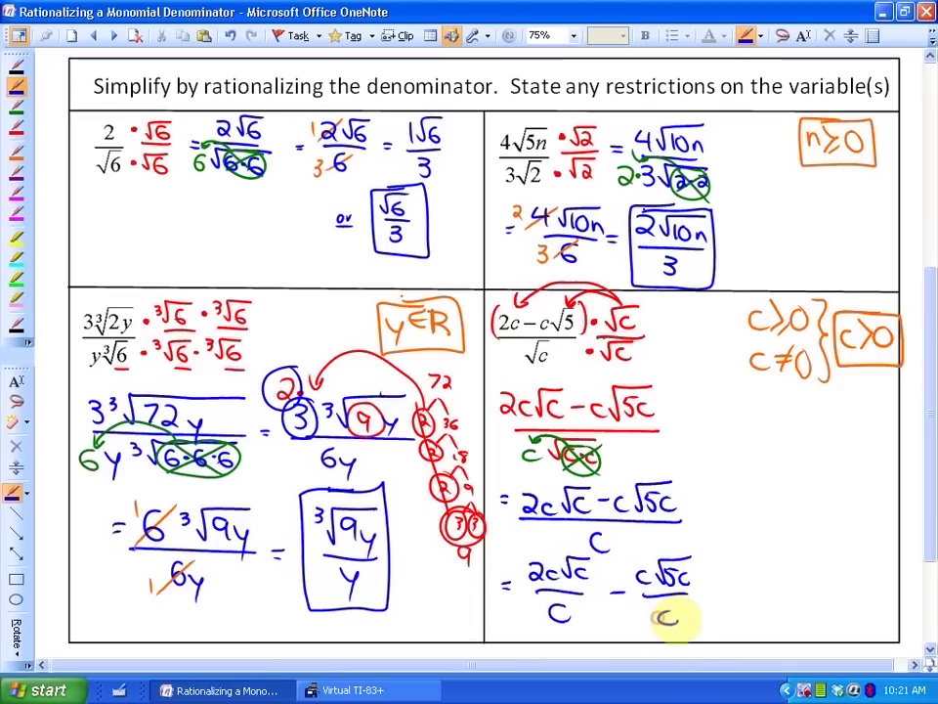
Step: Cancel the c's in both fractions with orange ink
click(15, 128)
mouse_move(554, 567)
mouse_down()
mouse_move(540, 585)
mouse_move(548, 624)
mouse_up()
mouse_move(650, 569)
mouse_down()
mouse_move(633, 591)
mouse_move(657, 626)
mouse_up()
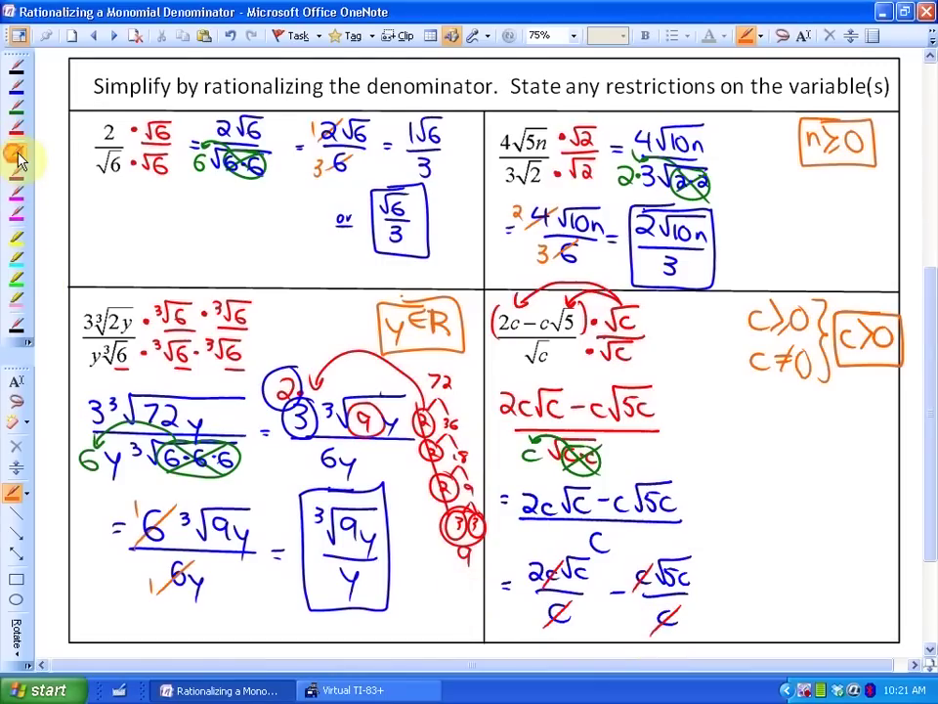
Step: In blue ink, circle the remaining terms and write the answer 2√c − √5c
click(15, 85)
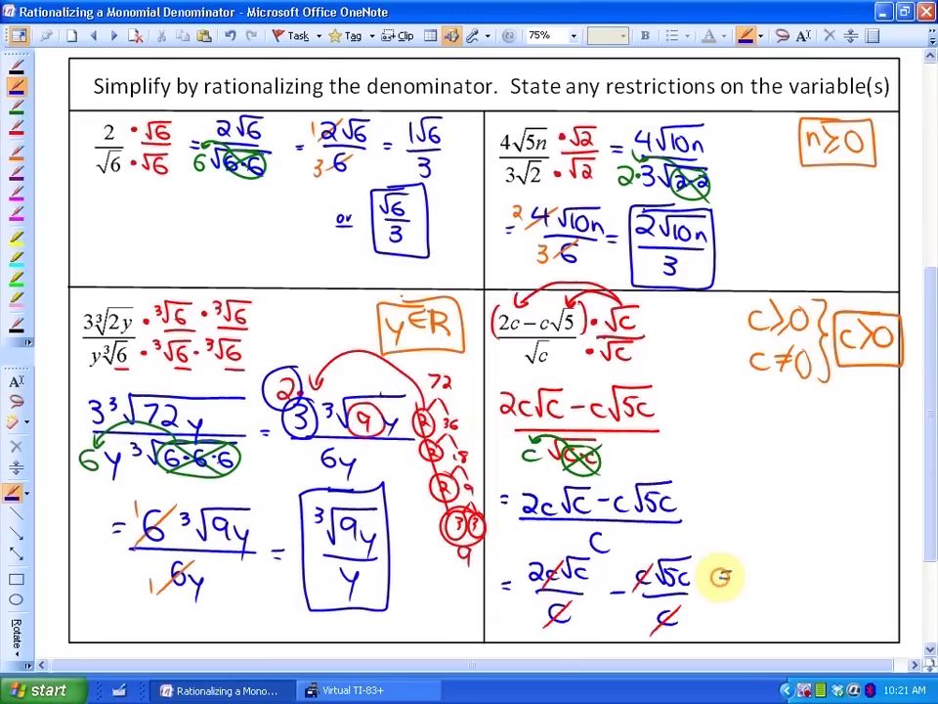
mouse_move(744, 569)
mouse_down()
mouse_move(759, 586)
mouse_move(792, 565)
mouse_move(789, 585)
mouse_up()
mouse_move(520, 562)
mouse_down()
mouse_move(555, 548)
mouse_move(576, 587)
mouse_up()
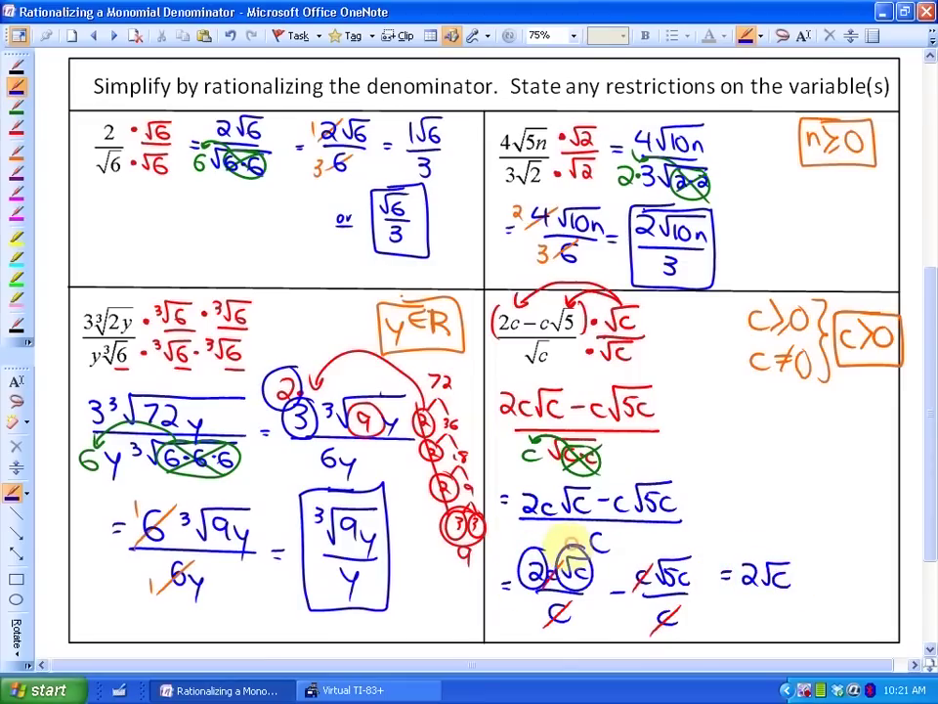
drag(592, 536, 604, 543)
drag(800, 579, 816, 578)
mouse_move(675, 554)
mouse_down()
mouse_move(653, 577)
mouse_move(682, 555)
mouse_up()
mouse_move(824, 577)
mouse_down()
mouse_move(866, 565)
mouse_move(847, 583)
mouse_move(862, 585)
mouse_up()
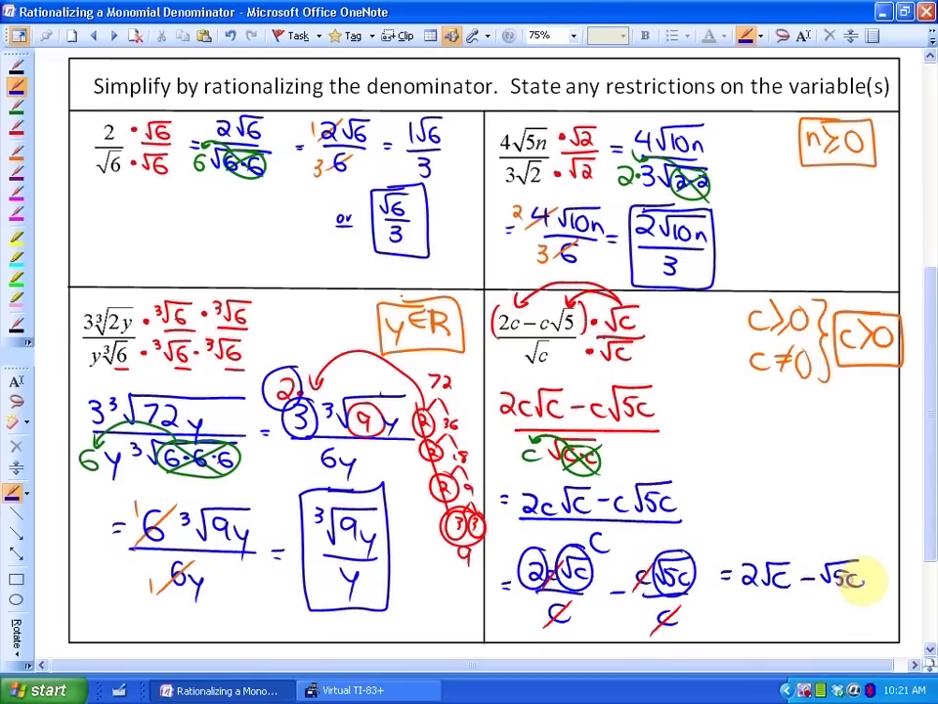